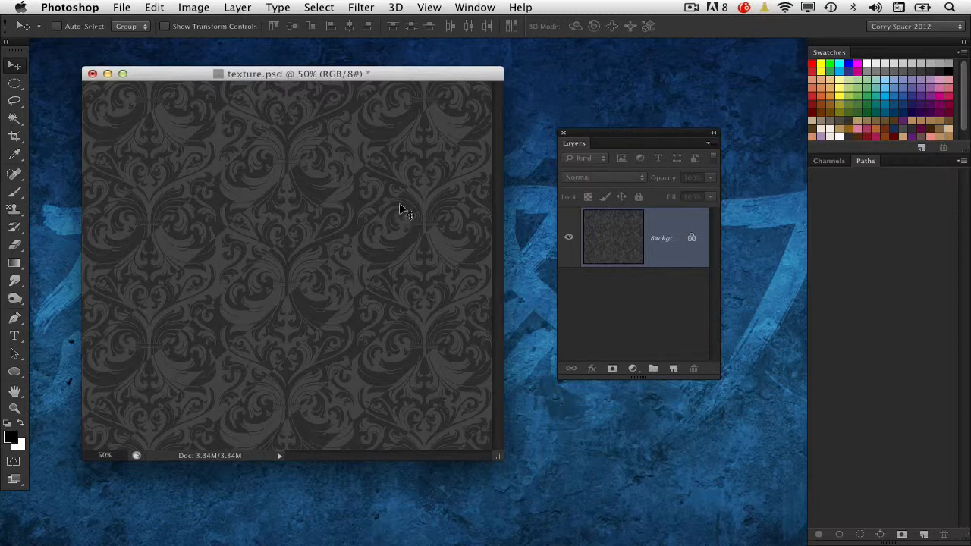
pyautogui.moveTo(423, 75); pyautogui.dragTo(414, 71)
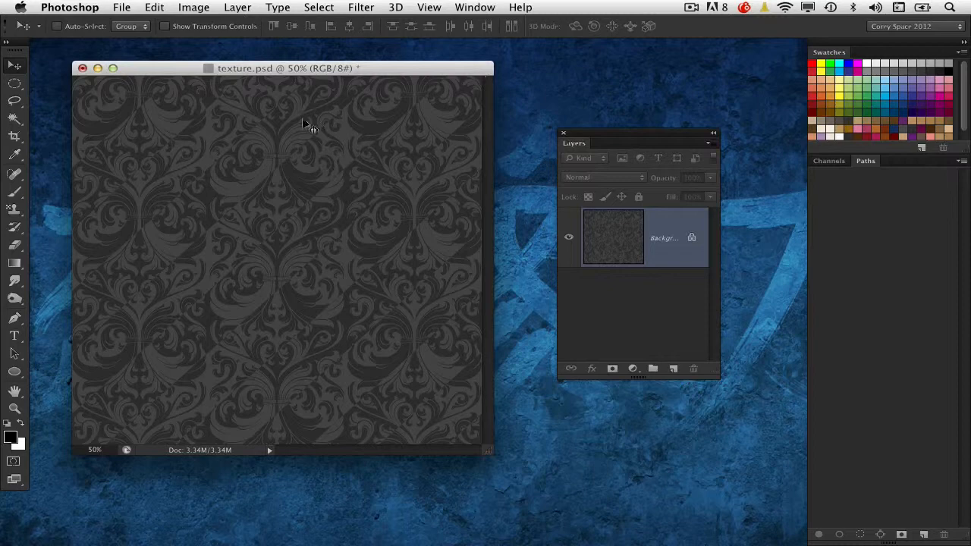
pyautogui.moveTo(372, 63); pyautogui.dragTo(376, 67)
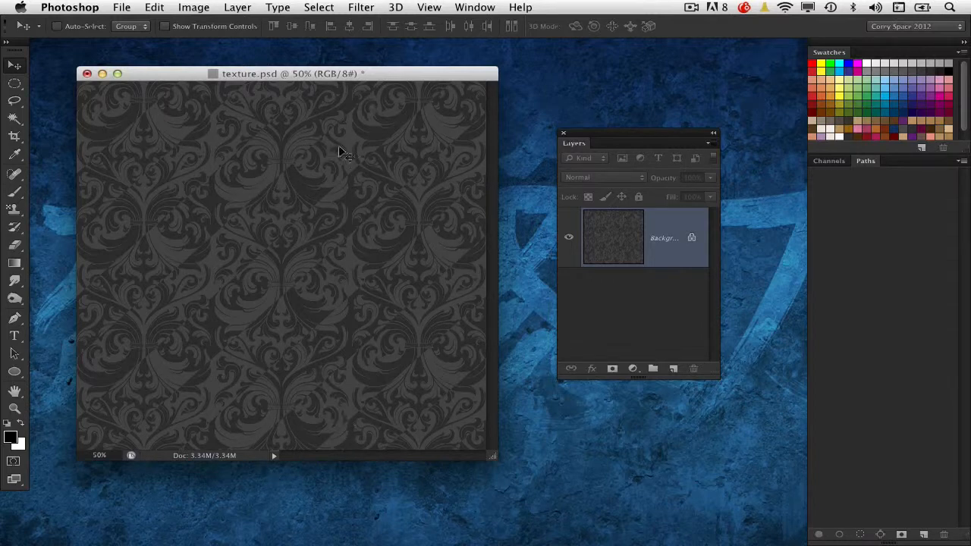
pyautogui.moveTo(337, 74); pyautogui.dragTo(335, 74)
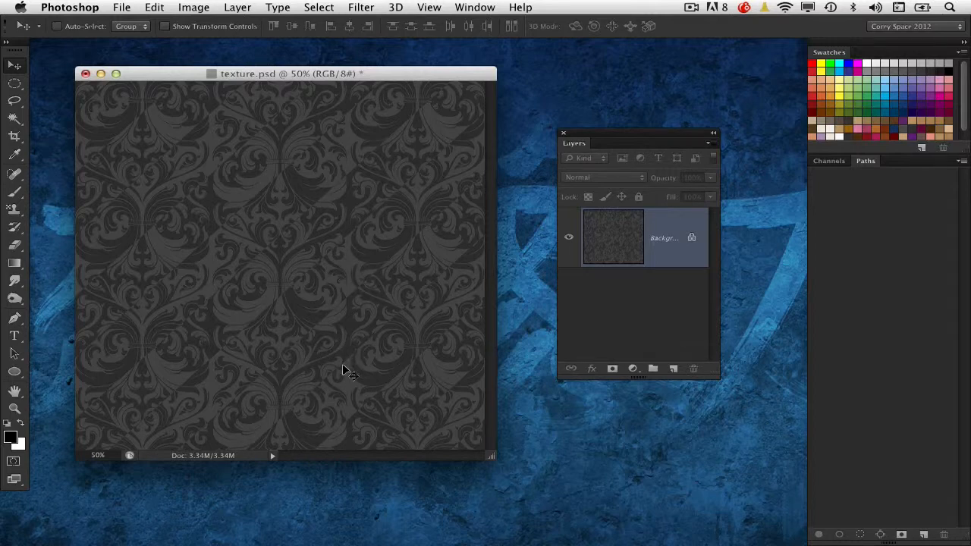
# Step: Try the Offset filter on the texture with wrap-around edges, shifting it horizontally and vertically to check the seamless tiling
pyautogui.click(371, 9)
pyautogui.moveTo(394, 271)
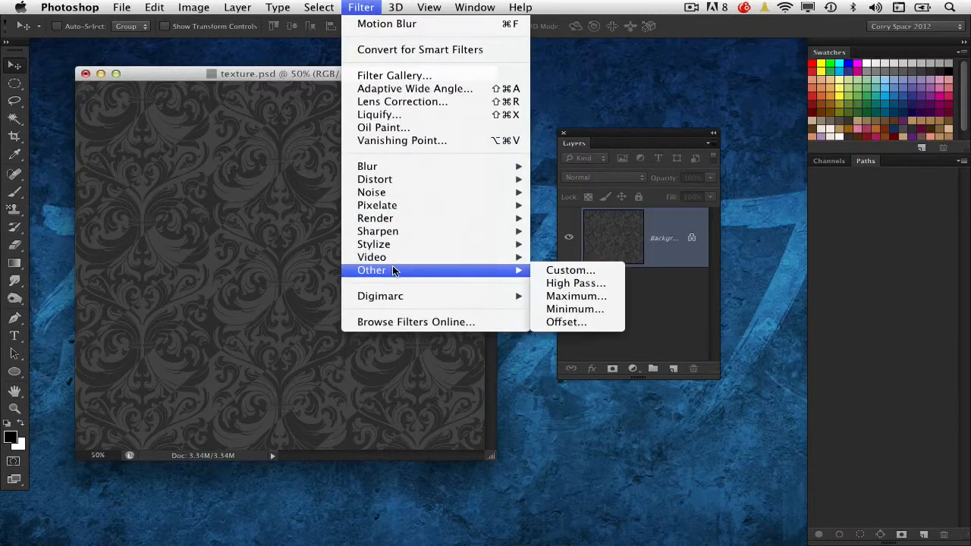
pyautogui.click(573, 322)
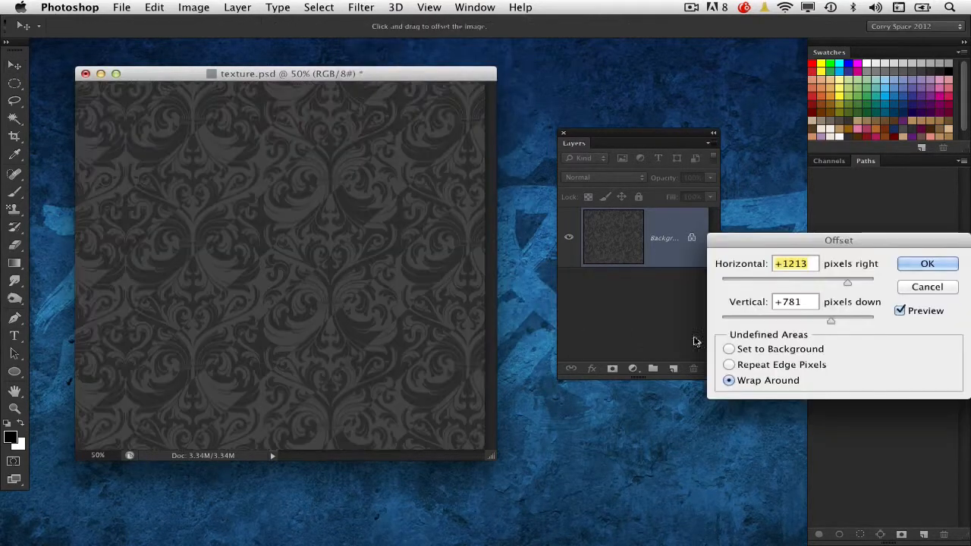
pyautogui.moveTo(848, 283); pyautogui.dragTo(807, 282)
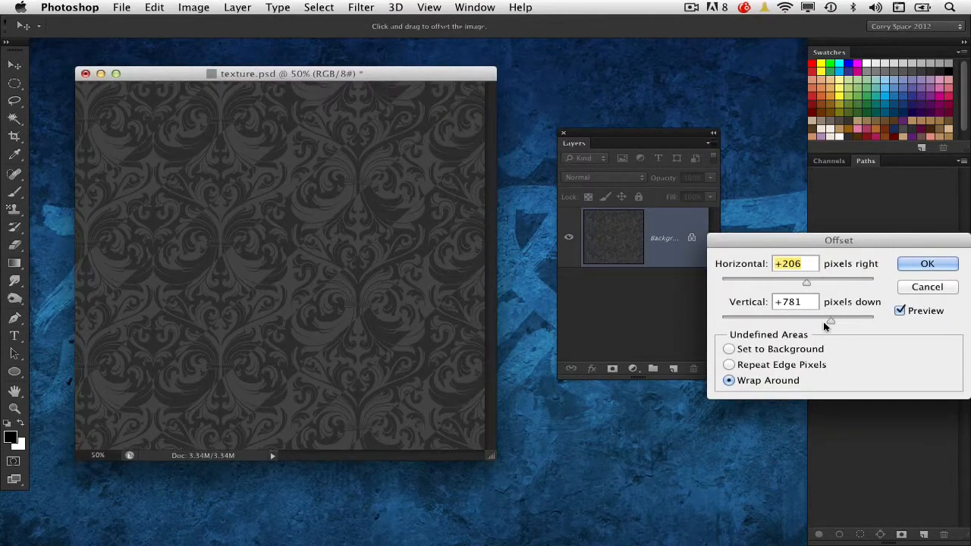
pyautogui.moveTo(831, 321); pyautogui.dragTo(798, 322)
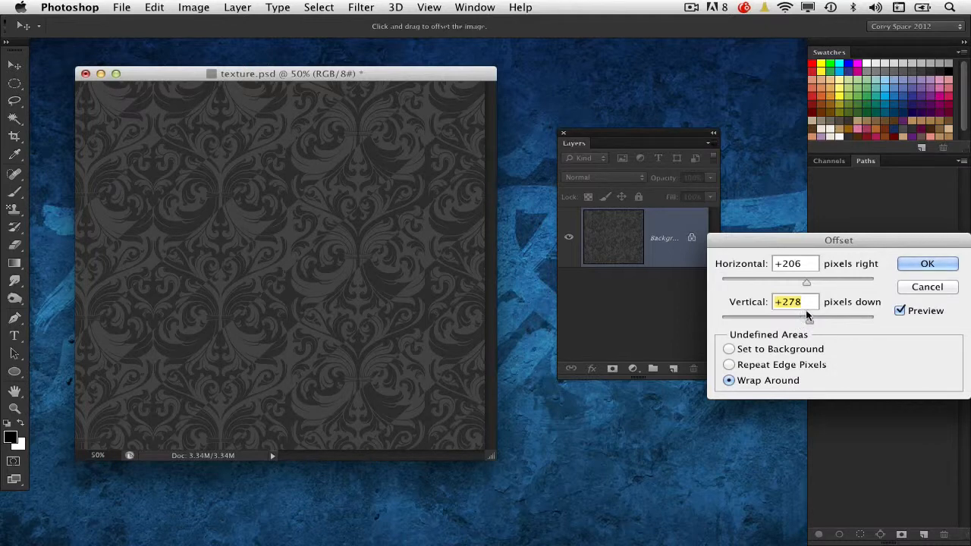
pyautogui.moveTo(809, 283); pyautogui.dragTo(804, 283)
pyautogui.click(908, 288)
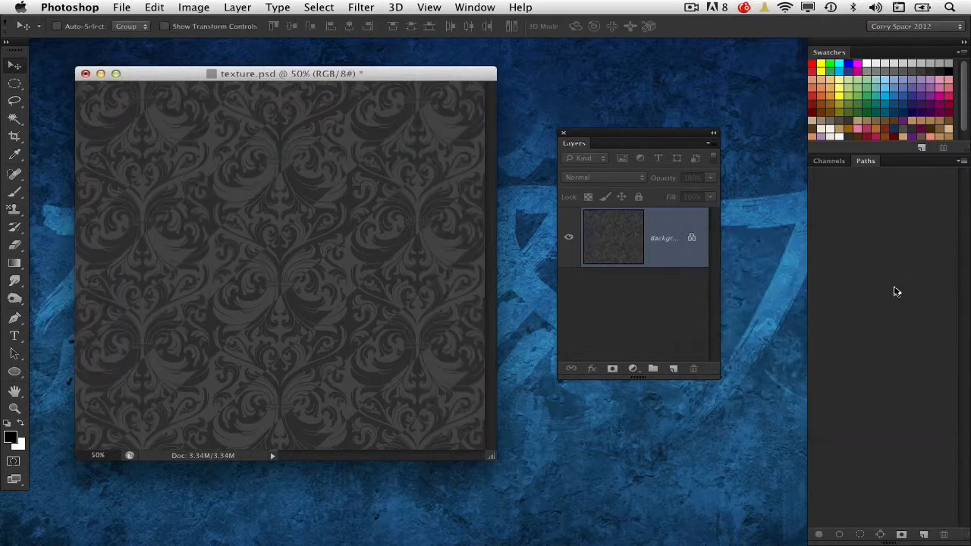
# Step: Define the texture image as a pattern named "BG 1"
pyautogui.click(157, 6)
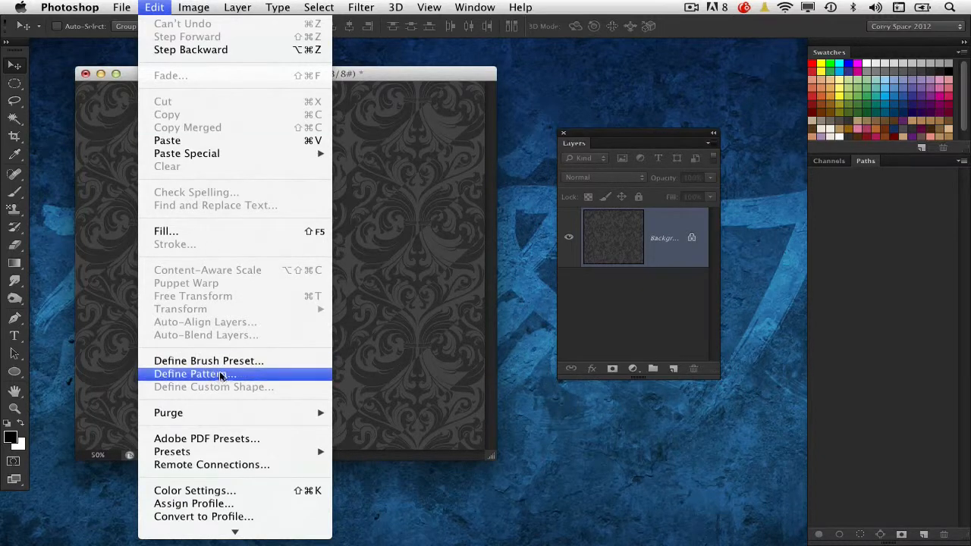
pyautogui.click(359, 375)
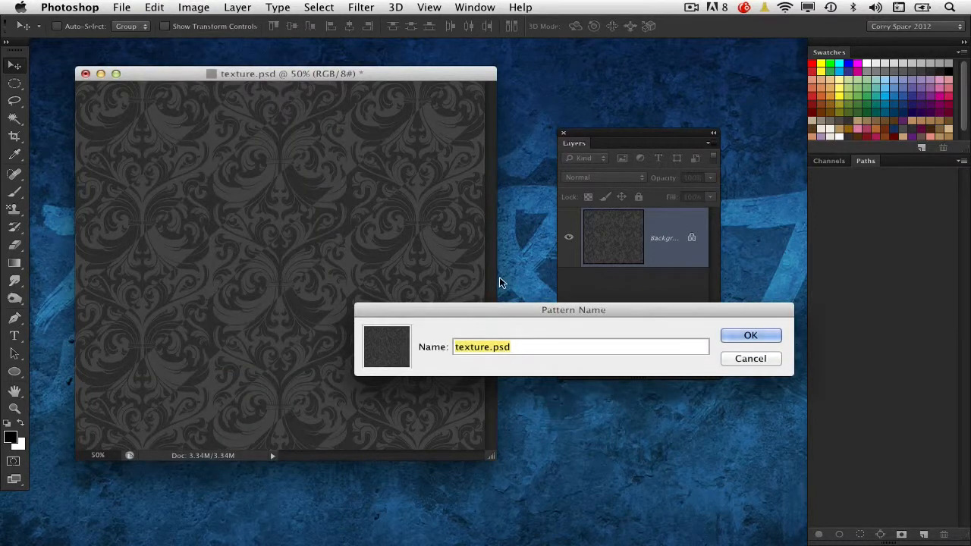
pyautogui.write('B')
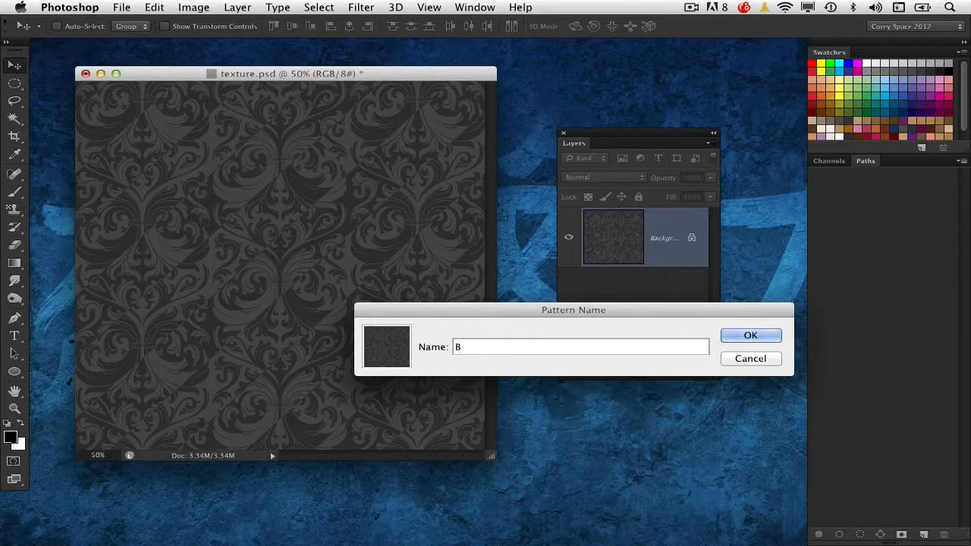
pyautogui.write('G 1')
pyautogui.click(751, 335)
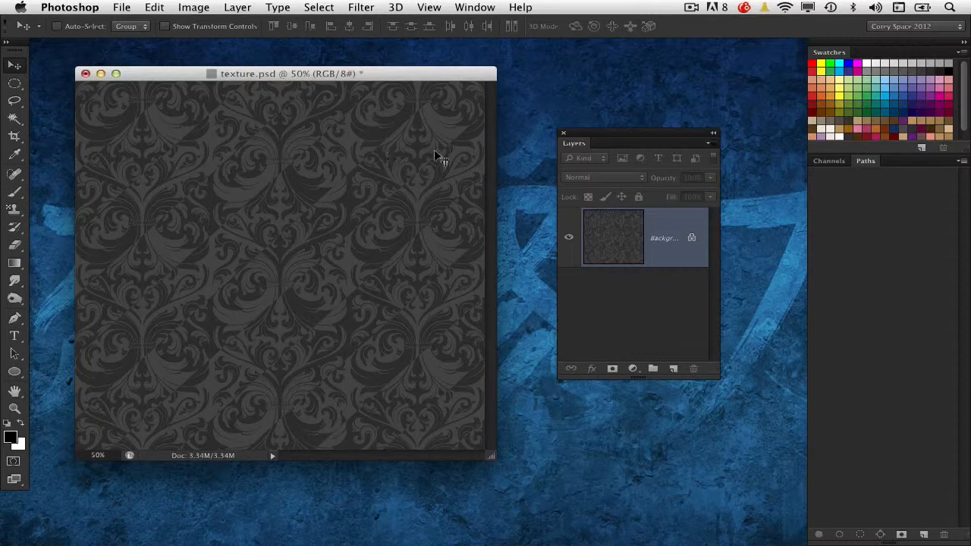
# Step: Minimize the texture document, bring up the Untitled-1 document, and arrange its window beside the Layers panel
pyautogui.click(101, 74)
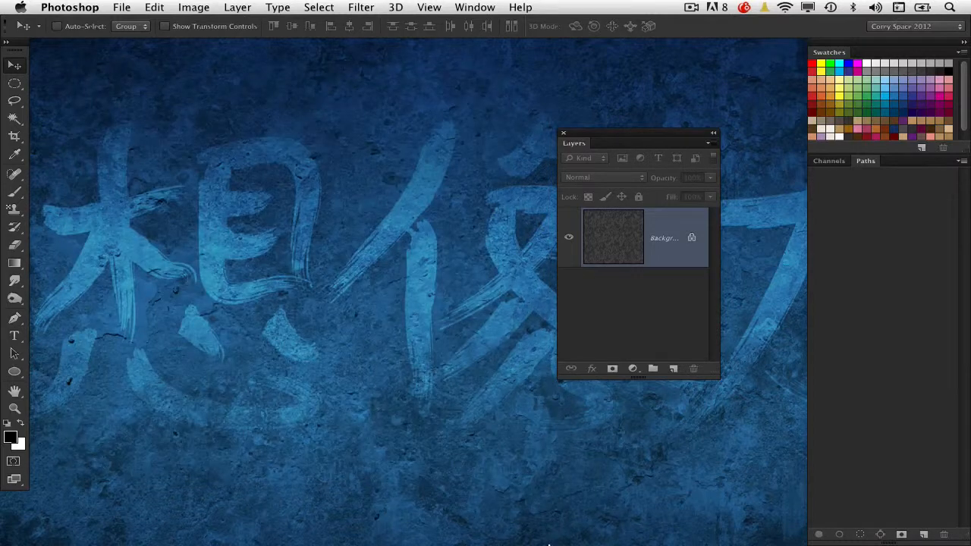
pyautogui.click(613, 539)
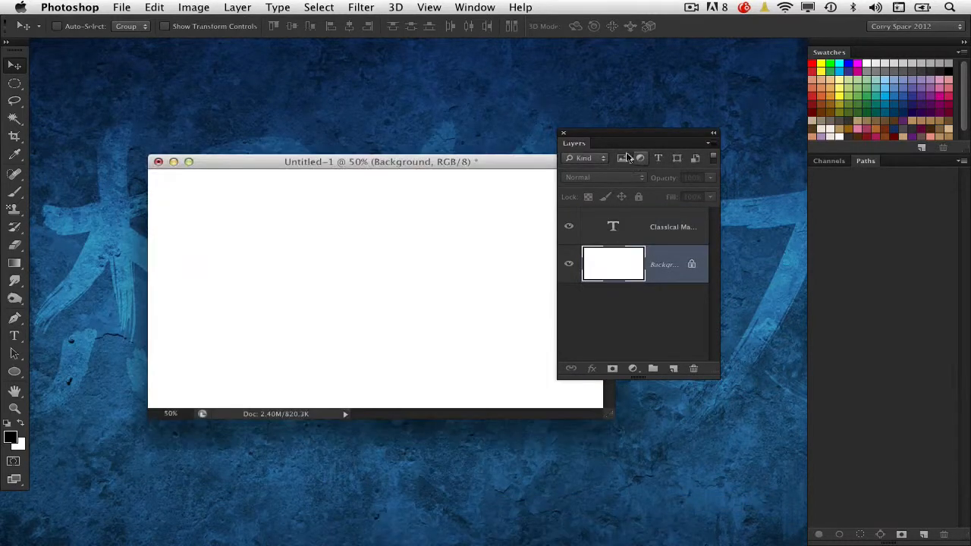
pyautogui.moveTo(607, 133); pyautogui.dragTo(718, 173)
pyautogui.moveTo(531, 162); pyautogui.dragTo(484, 114)
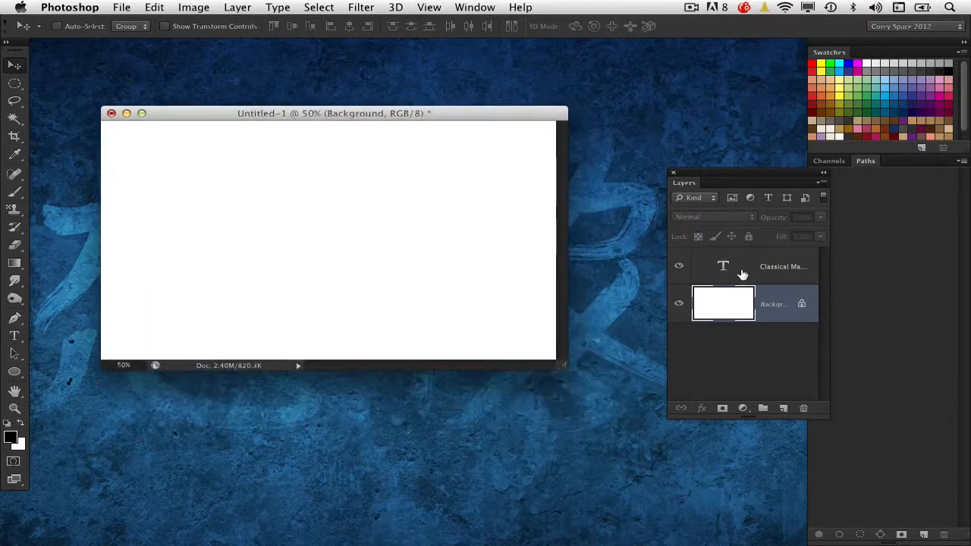
pyautogui.moveTo(709, 174); pyautogui.dragTo(633, 142)
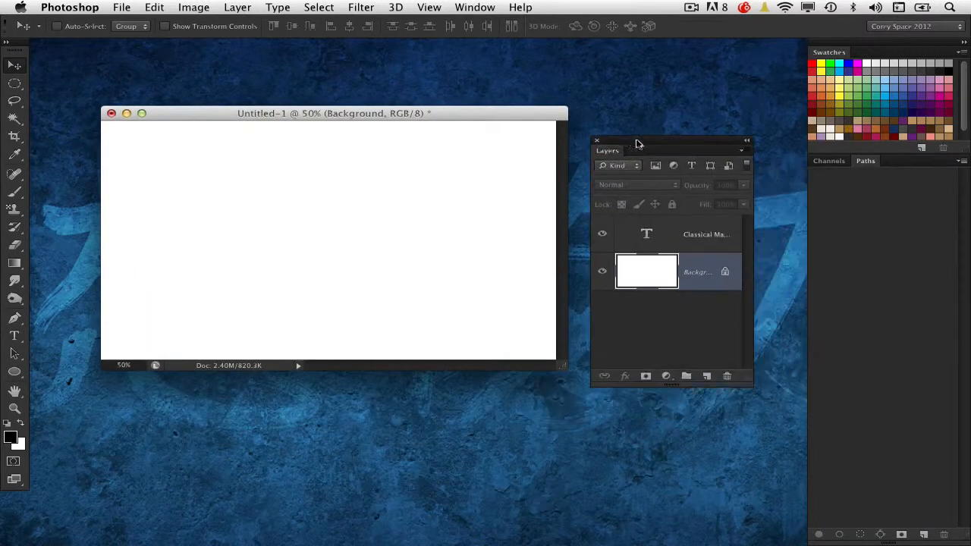
pyautogui.moveTo(516, 117); pyautogui.dragTo(506, 114)
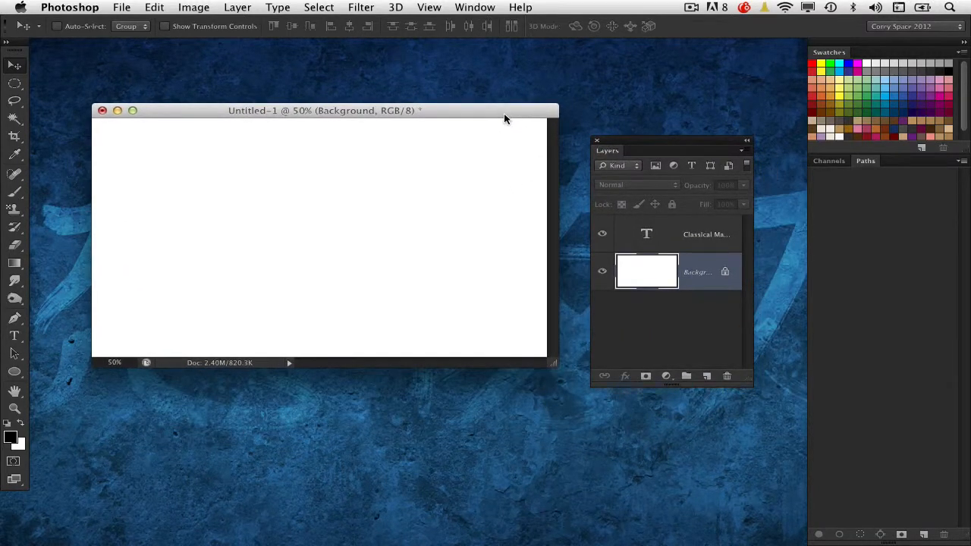
# Step: Hide the text layer and add a new layer above the background filled with 50% gray at 100% opacity
pyautogui.click(603, 235)
pyautogui.click(707, 375)
pyautogui.hotkey('shift', 'F5')
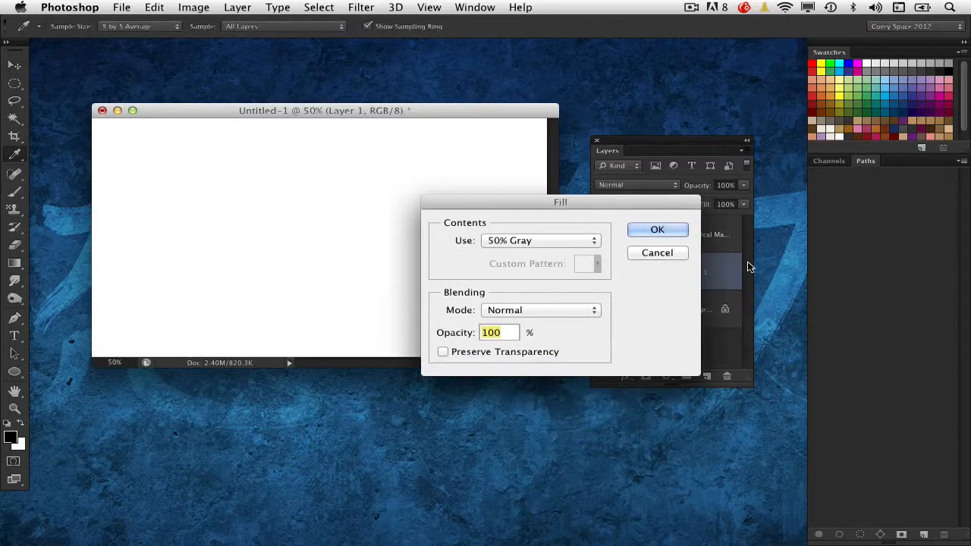
pyautogui.moveTo(516, 202); pyautogui.dragTo(463, 191)
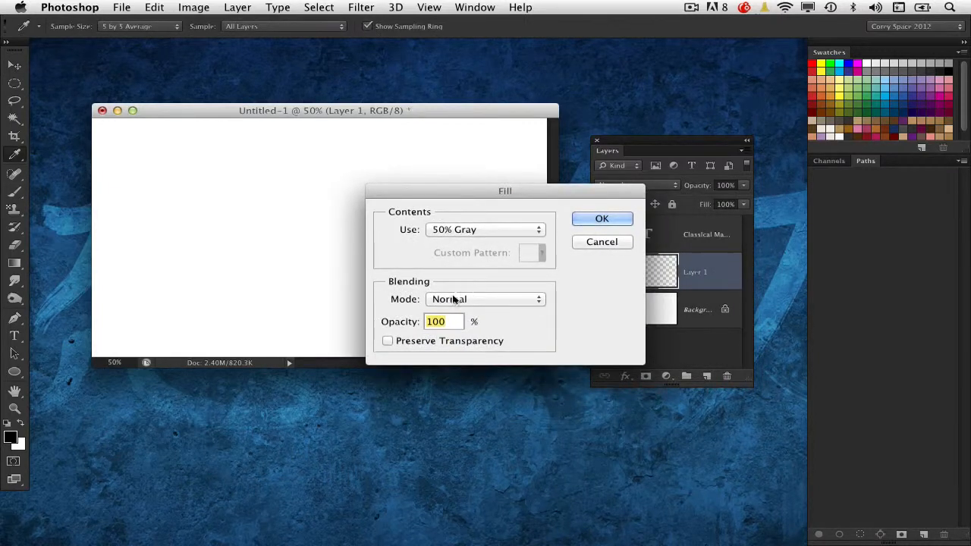
pyautogui.click(590, 221)
pyautogui.press('v')
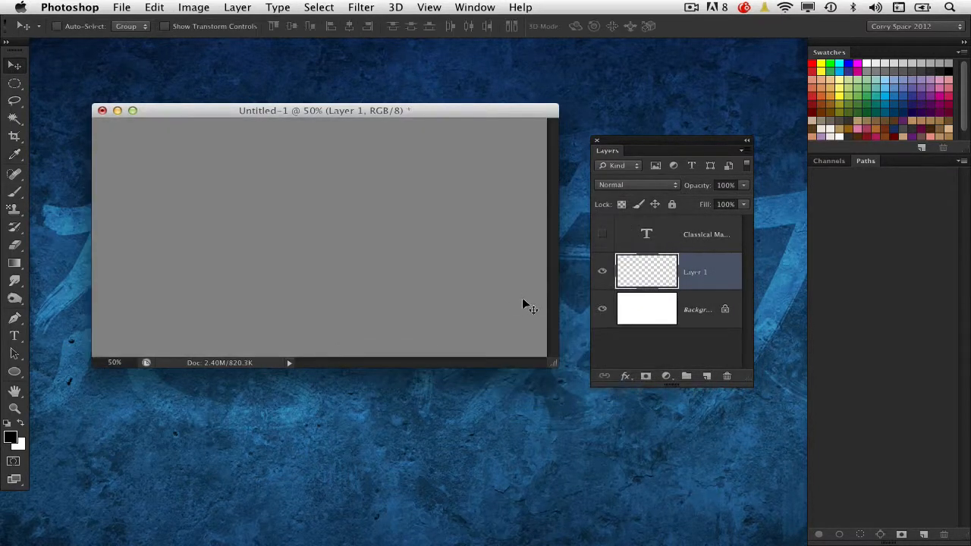
# Step: Try filling Layer 1 with the newly defined BG 1 pattern, and return the layer to its 50% gray fill
pyautogui.moveTo(448, 107); pyautogui.dragTo(437, 104)
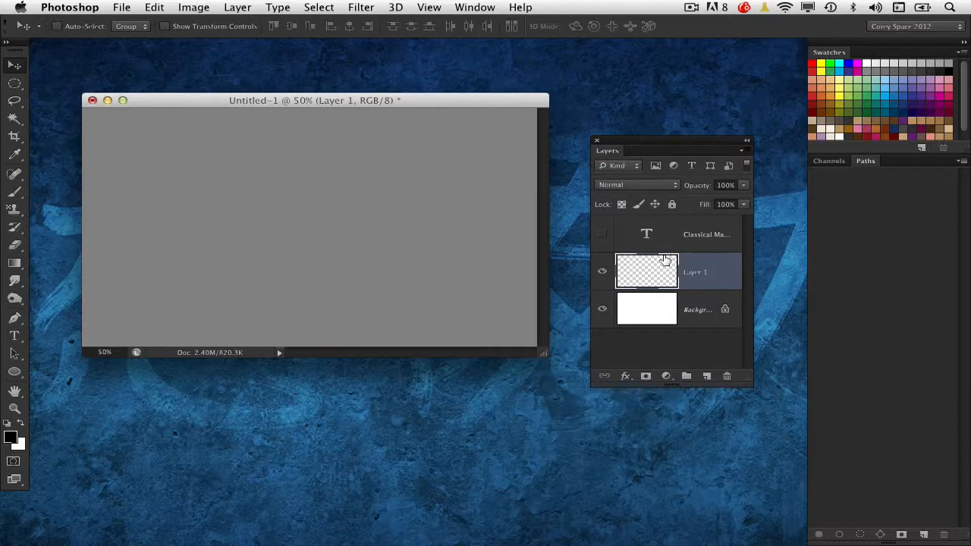
pyautogui.hotkey('shift', 'F5')
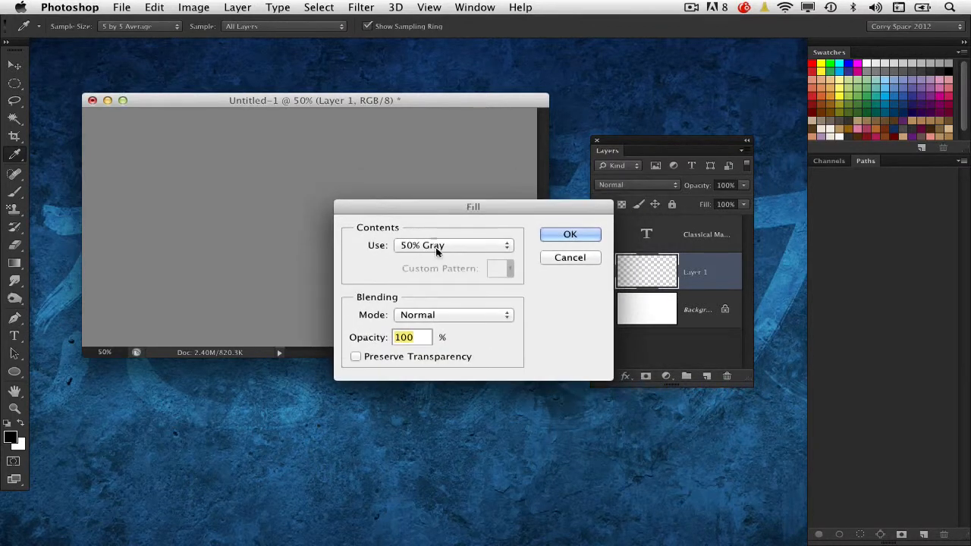
pyautogui.click(437, 252)
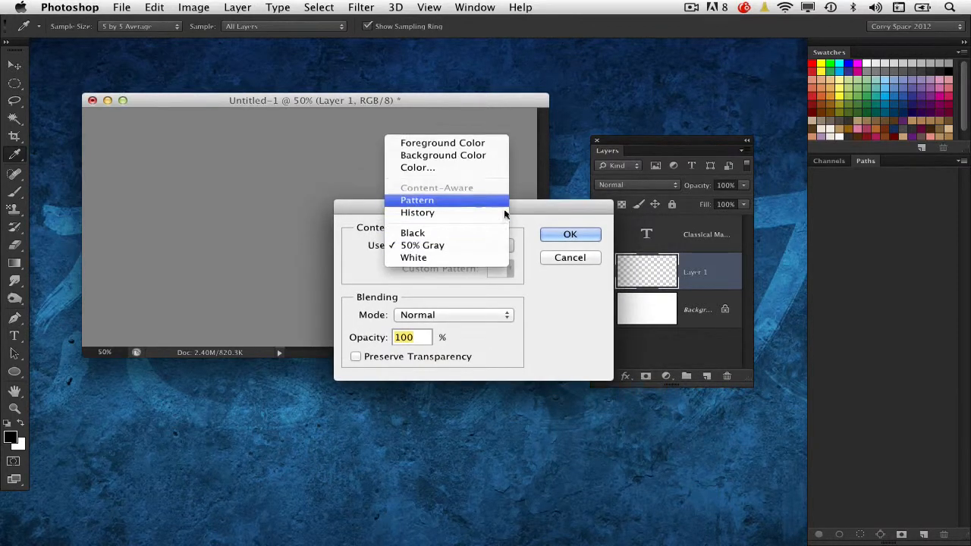
pyautogui.click(437, 198)
pyautogui.click(507, 270)
pyautogui.scroll(-2, 575, 447)
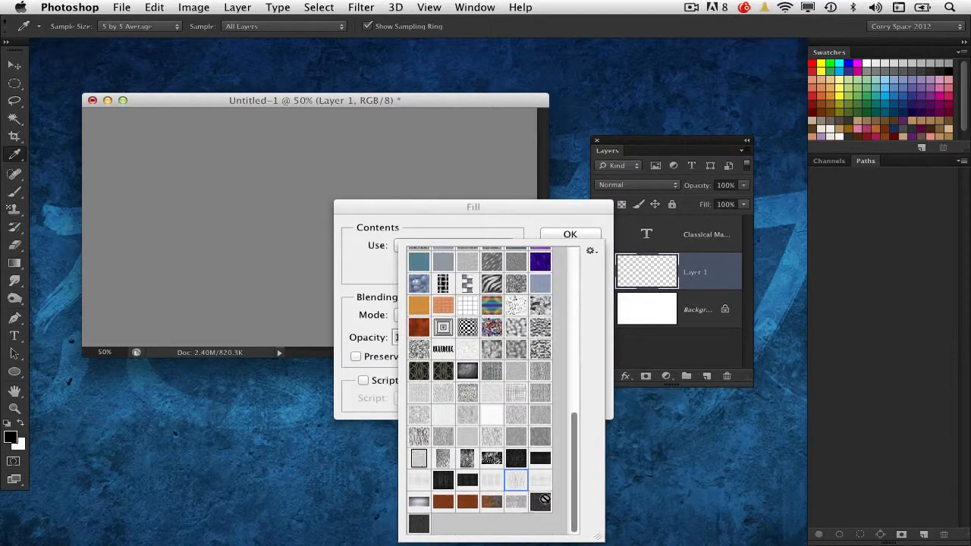
pyautogui.click(416, 525)
pyautogui.click(487, 226)
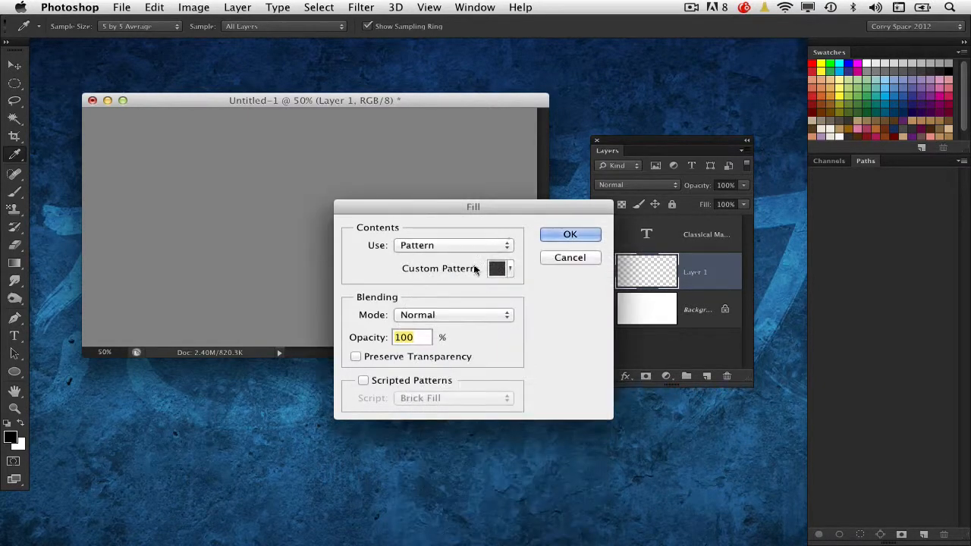
pyautogui.click(579, 236)
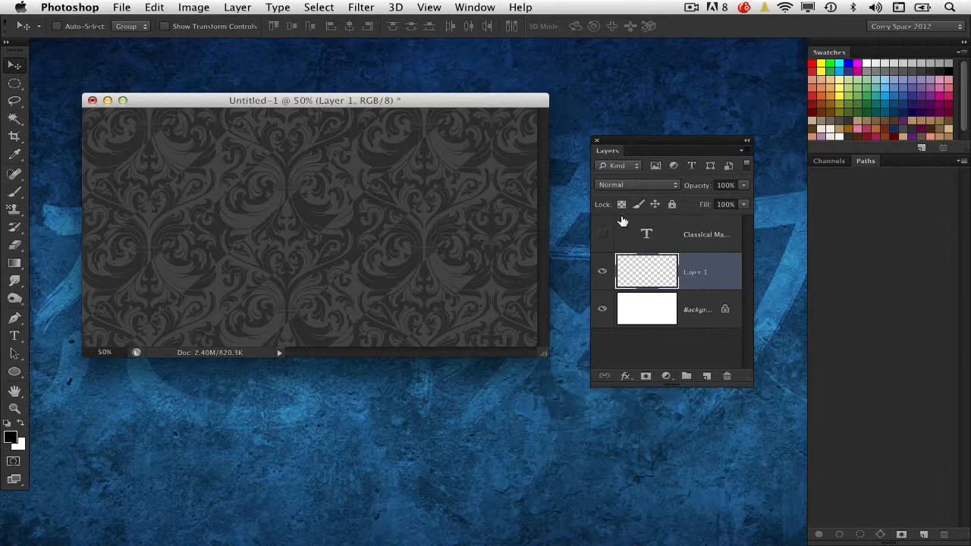
pyautogui.hotkey('shift', 'BackSpace')
pyautogui.press('Return')
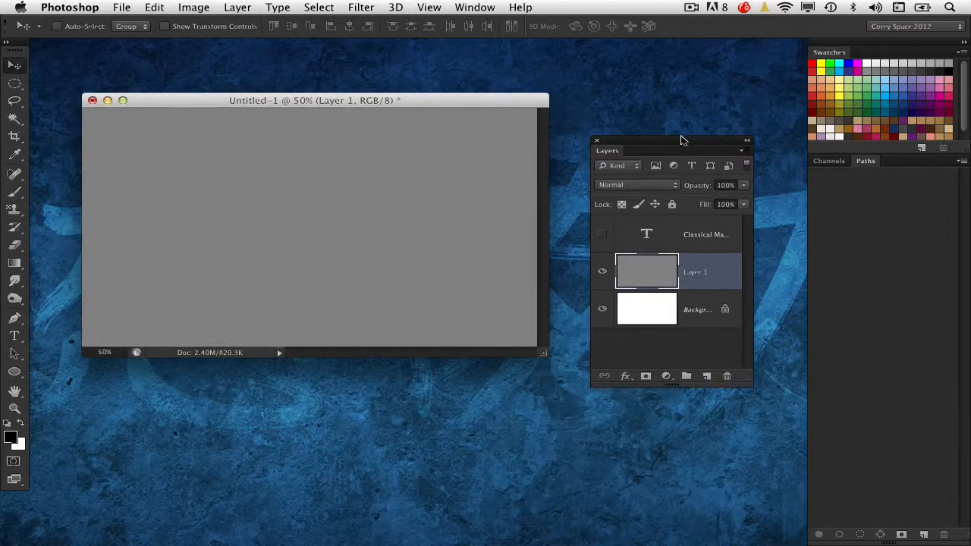
# Step: Add a Pattern Overlay to Layer 1 using the newly defined BG 1 pattern
pyautogui.moveTo(683, 139); pyautogui.dragTo(681, 101)
pyautogui.click(629, 328)
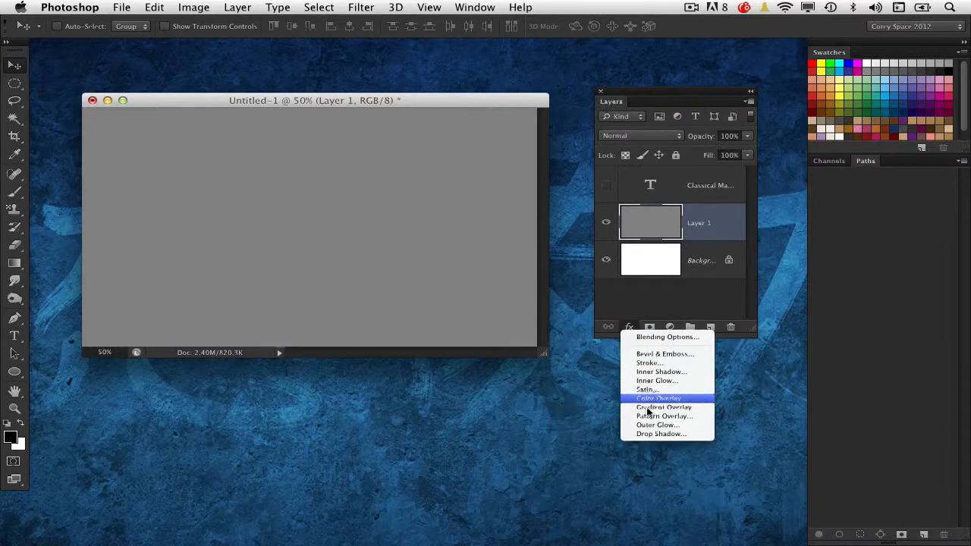
pyautogui.click(664, 416)
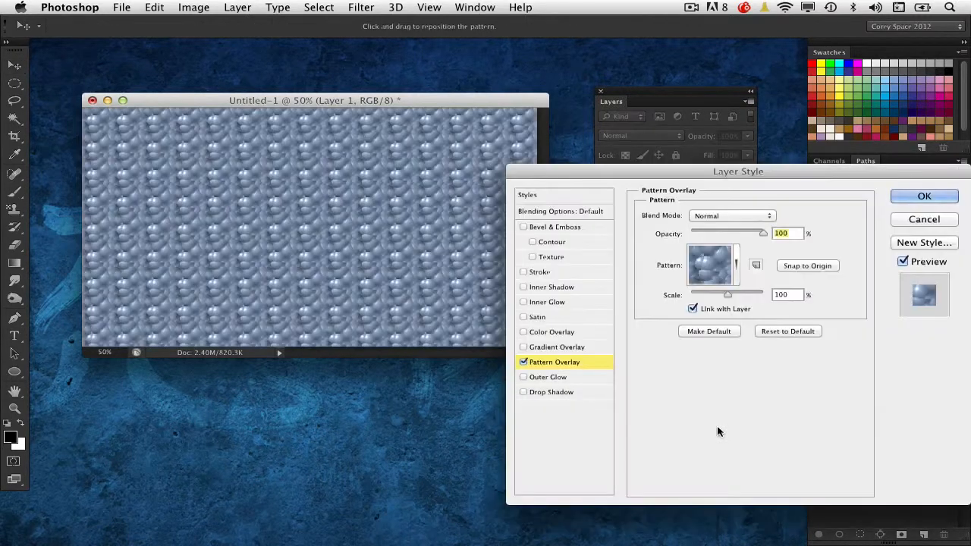
pyautogui.moveTo(574, 159); pyautogui.dragTo(374, 152)
pyautogui.click(538, 257)
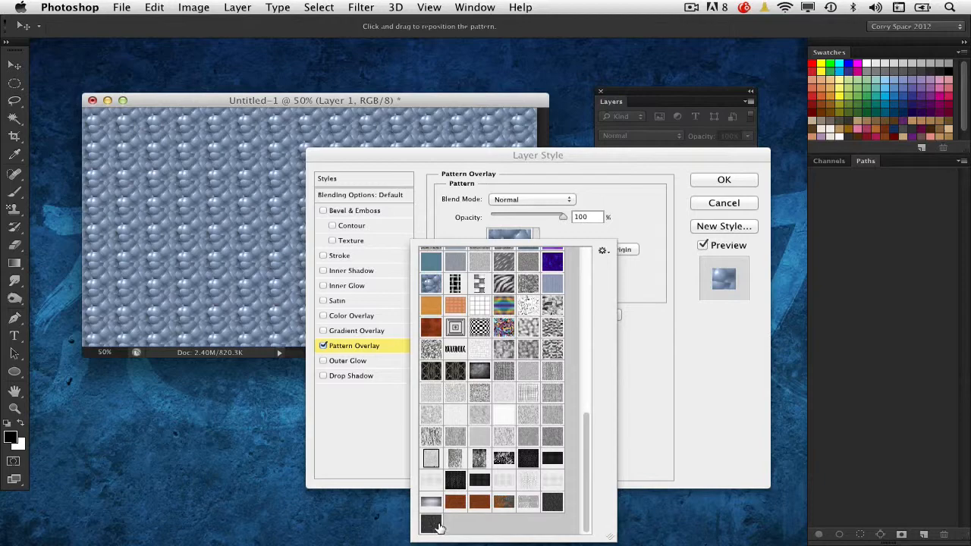
pyautogui.click(432, 528)
pyautogui.click(444, 210)
pyautogui.moveTo(457, 163); pyautogui.dragTo(655, 179)
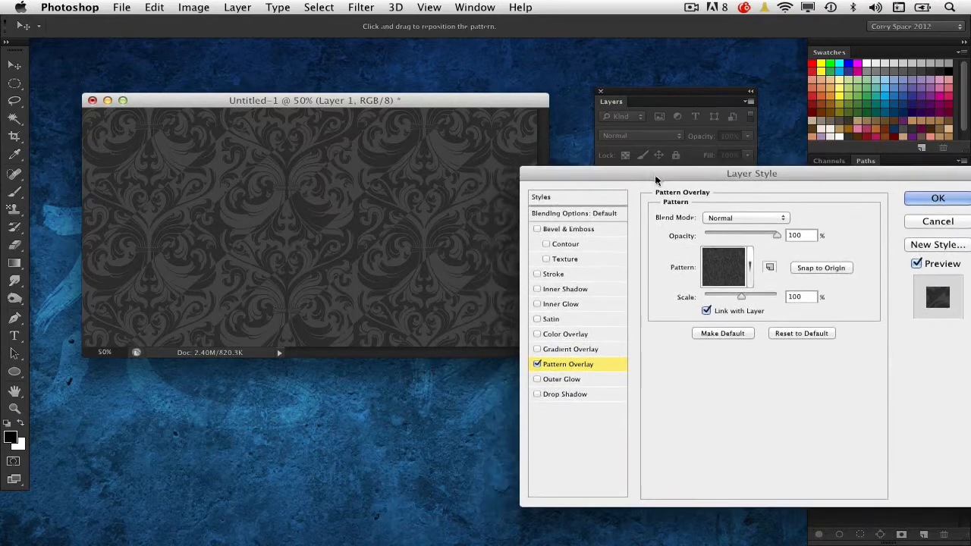
# Step: Set the scale of Layer 1's pattern overlay to 40%
pyautogui.moveTo(741, 295); pyautogui.dragTo(714, 301)
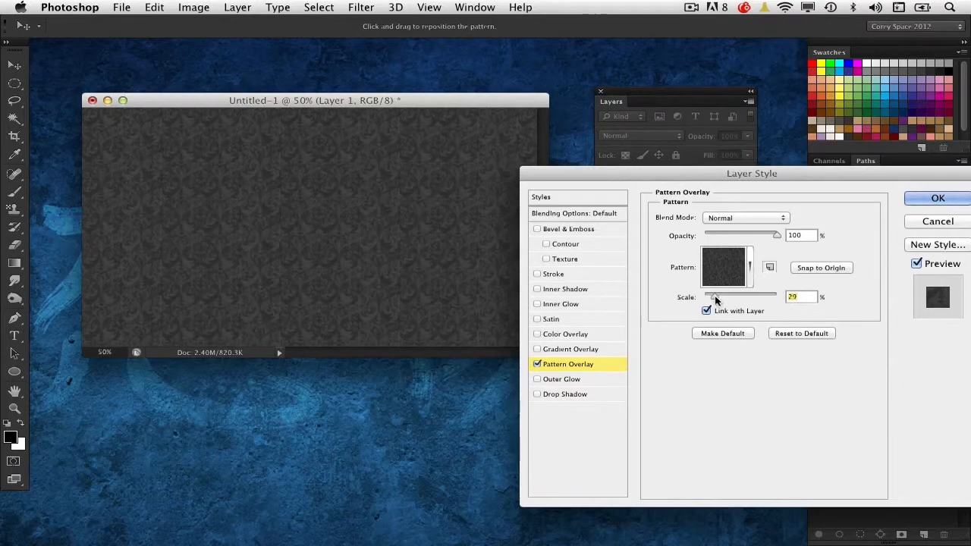
pyautogui.moveTo(617, 178); pyautogui.dragTo(604, 150)
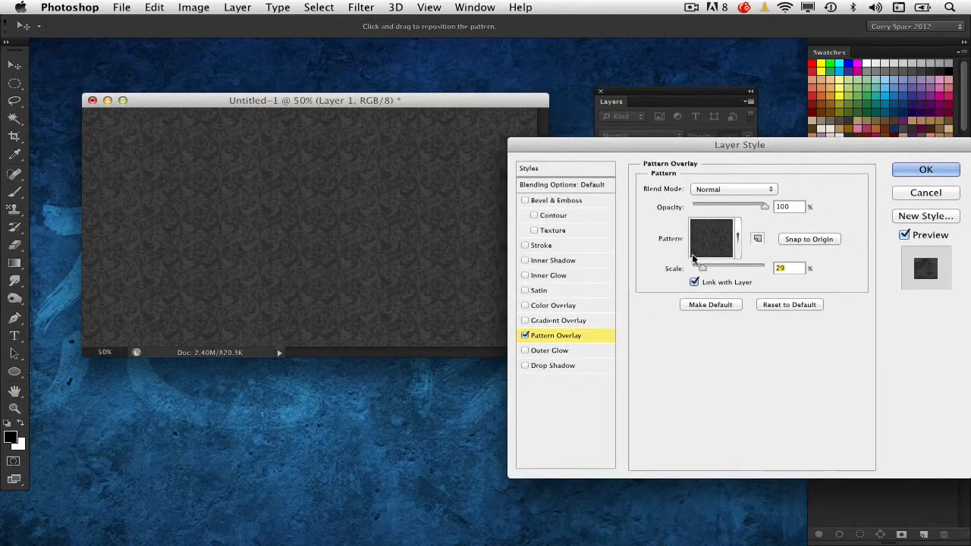
pyautogui.moveTo(704, 271)
pyautogui.mouseDown()
pyautogui.moveTo(718, 271)
pyautogui.moveTo(705, 273)
pyautogui.mouseUp()
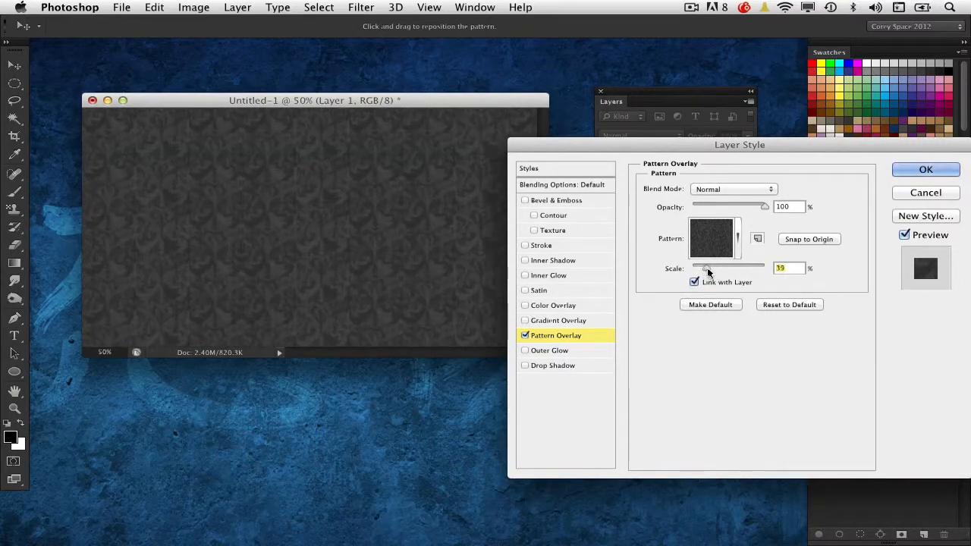
pyautogui.write('40')
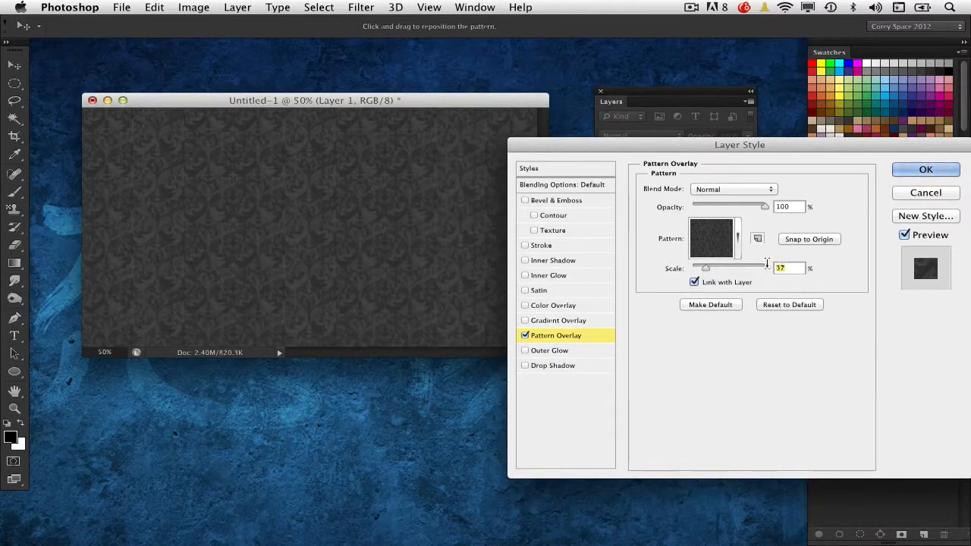
# Step: Reposition the pattern within the canvas and arrange the document window and Layer Style dialog side by side
pyautogui.moveTo(580, 147); pyautogui.dragTo(590, 127)
pyautogui.moveTo(463, 220); pyautogui.dragTo(279, 229)
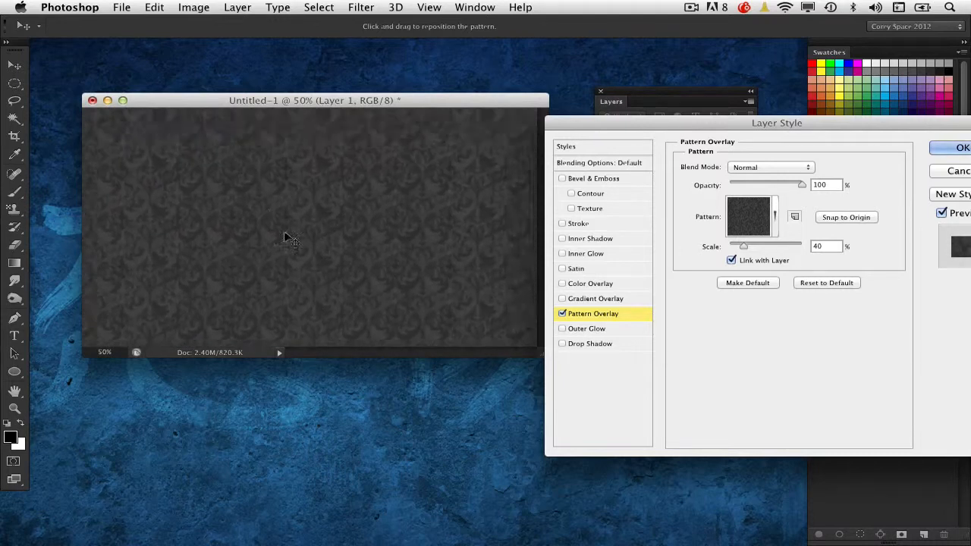
pyautogui.moveTo(433, 103); pyautogui.dragTo(407, 101)
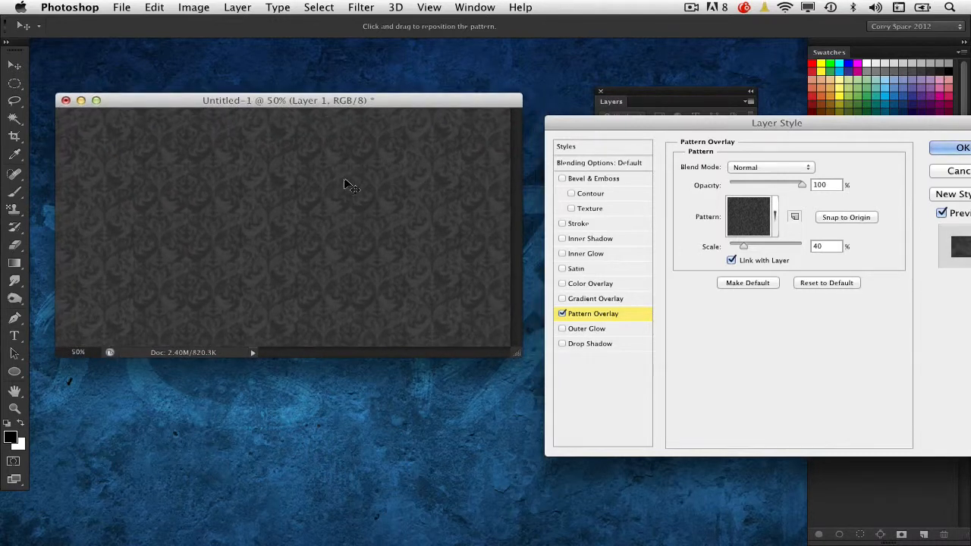
pyautogui.moveTo(637, 126); pyautogui.dragTo(421, 127)
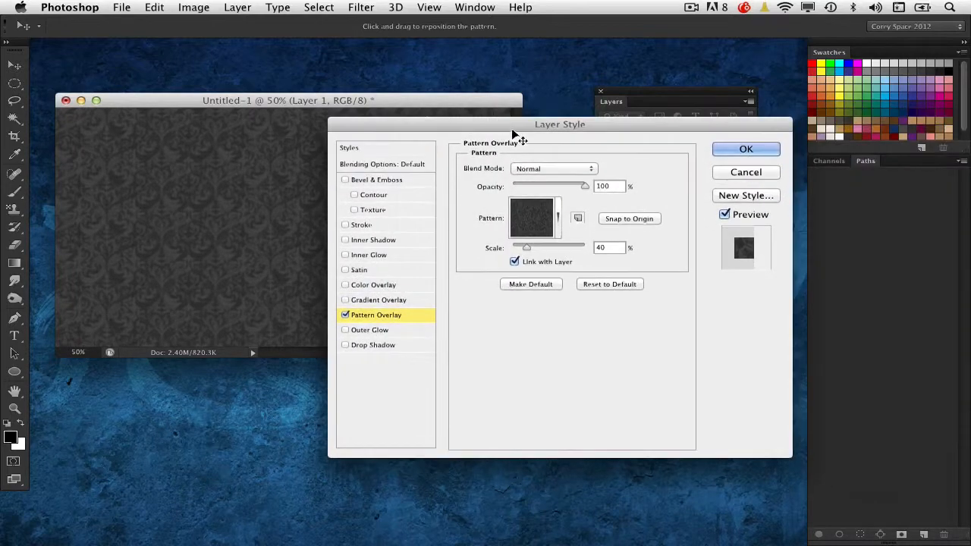
pyautogui.moveTo(473, 126); pyautogui.dragTo(586, 138)
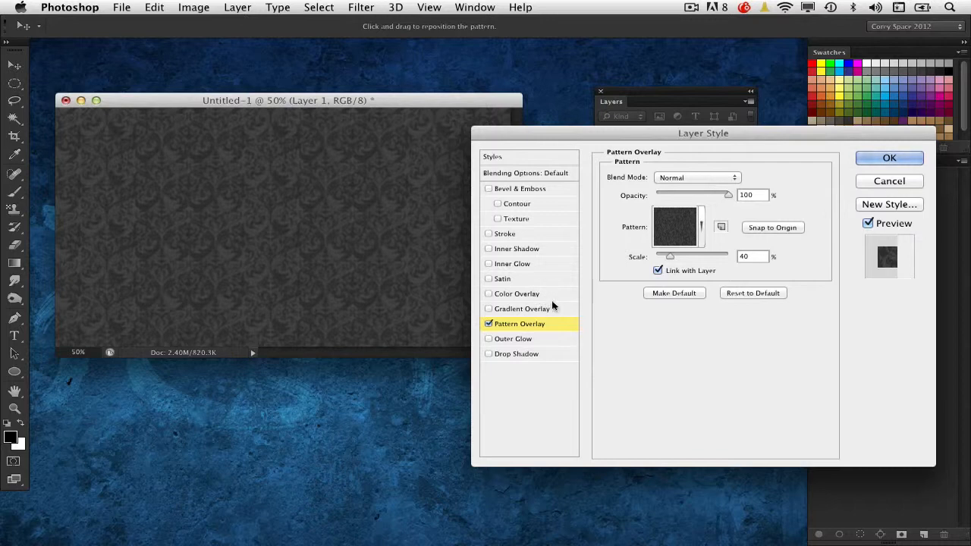
# Step: Add a Color Overlay to Layer 1 in a muted medium blue
pyautogui.click(519, 295)
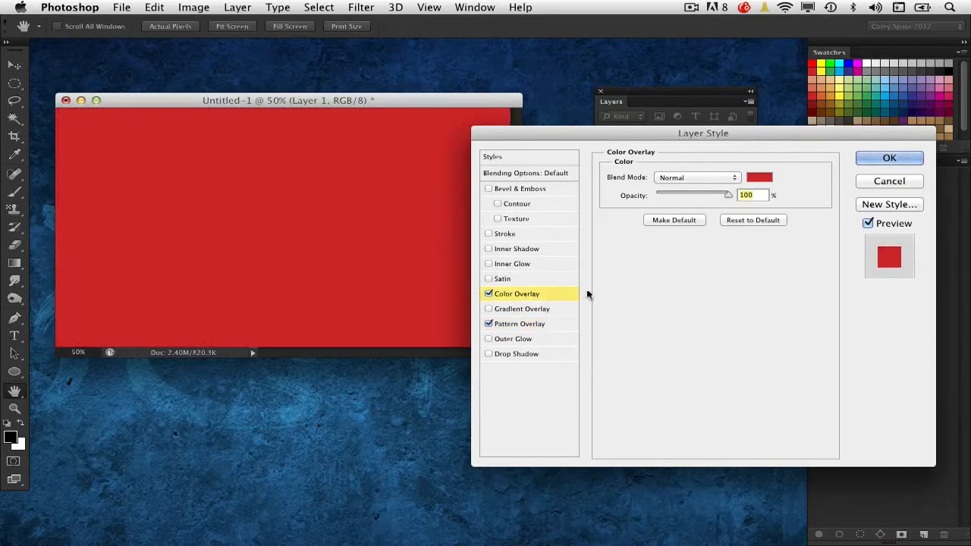
pyautogui.click(714, 179)
pyautogui.click(759, 178)
pyautogui.click(770, 292)
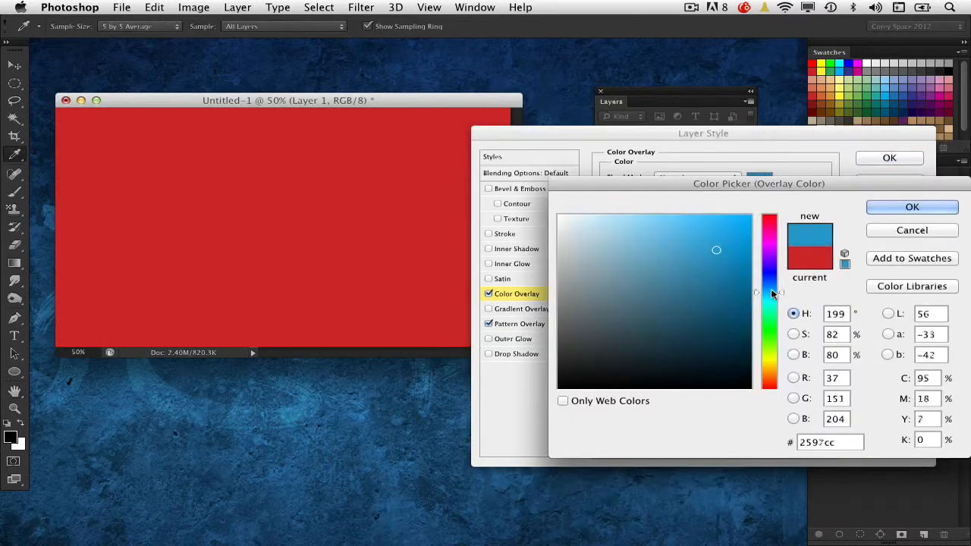
pyautogui.click(733, 277)
pyautogui.moveTo(733, 277); pyautogui.dragTo(676, 292)
pyautogui.click(903, 206)
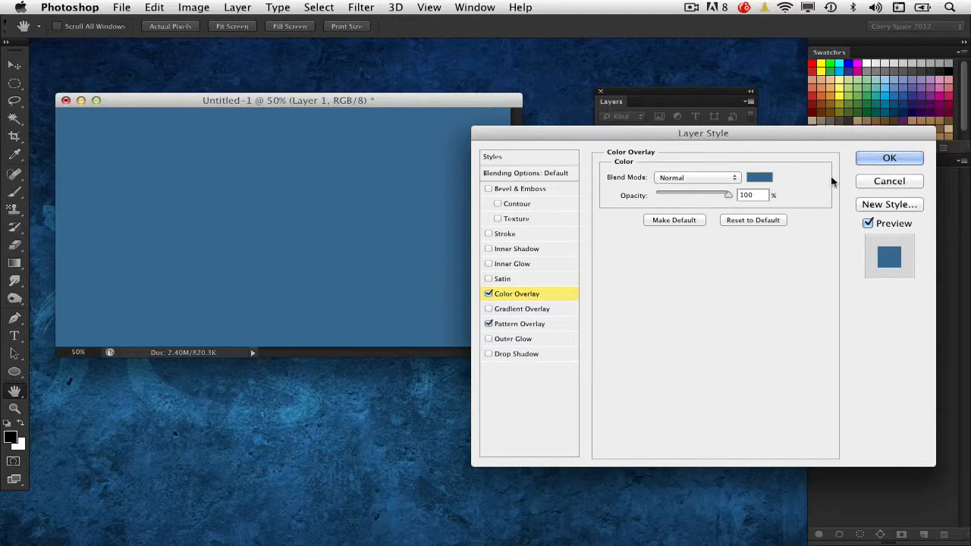
# Step: Try the Overlay, Soft Light and Hard Light blend modes on the color overlay and settle on Overlay
pyautogui.click(680, 178)
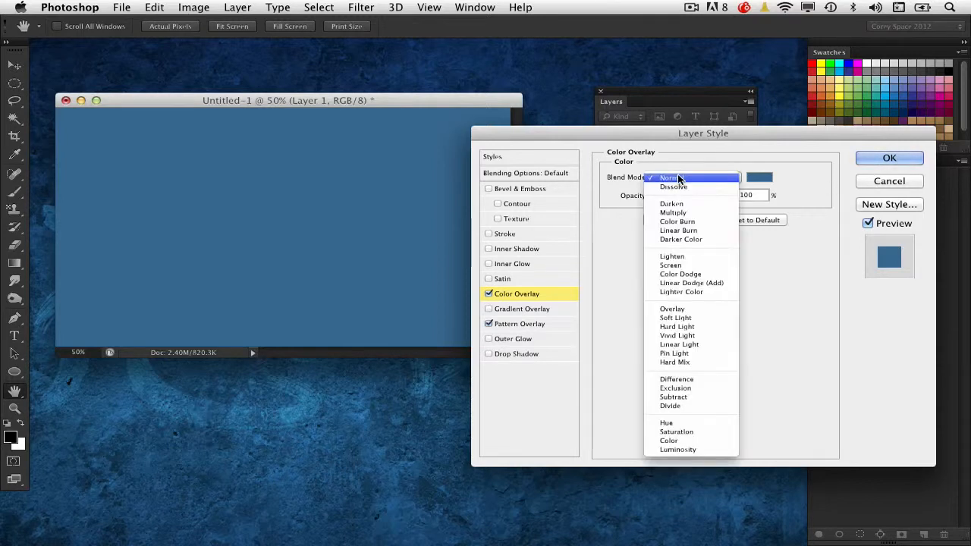
pyautogui.click(678, 309)
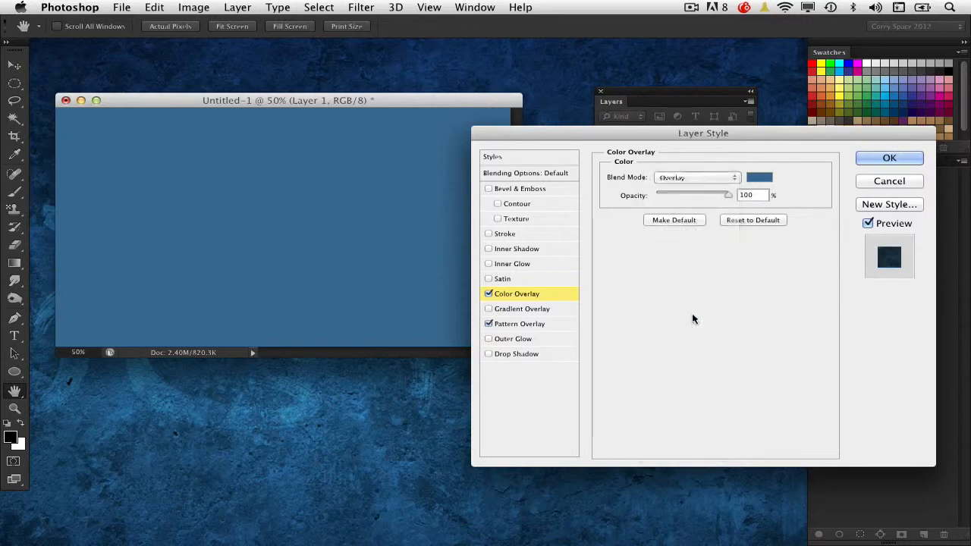
pyautogui.click(704, 180)
pyautogui.click(705, 190)
pyautogui.click(704, 179)
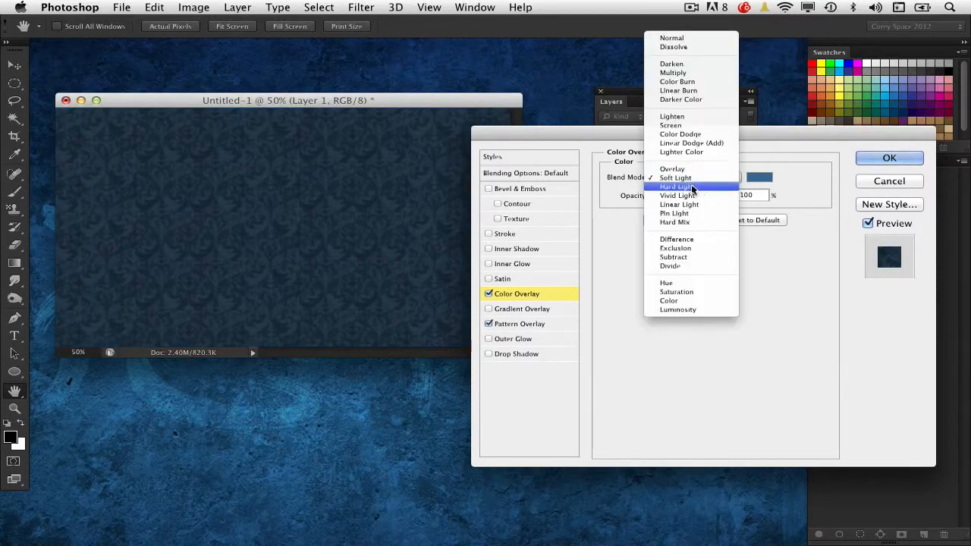
pyautogui.click(702, 189)
pyautogui.click(702, 179)
pyautogui.click(706, 162)
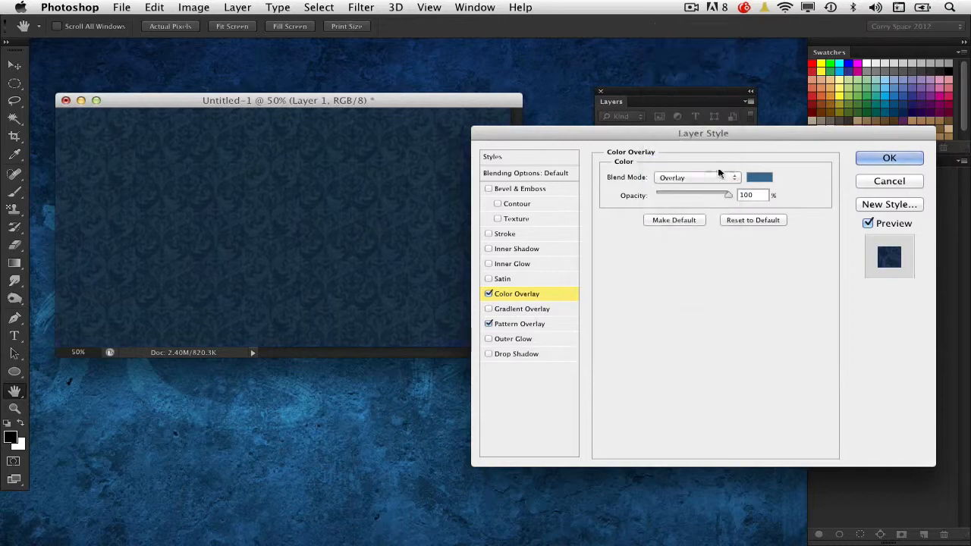
pyautogui.moveTo(613, 141); pyautogui.dragTo(668, 154)
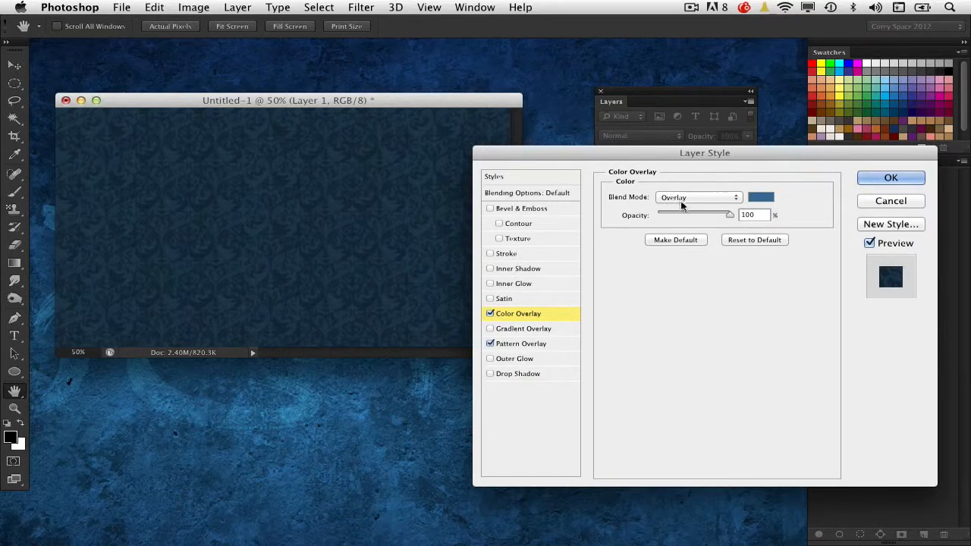
pyautogui.moveTo(624, 155); pyautogui.dragTo(632, 157)
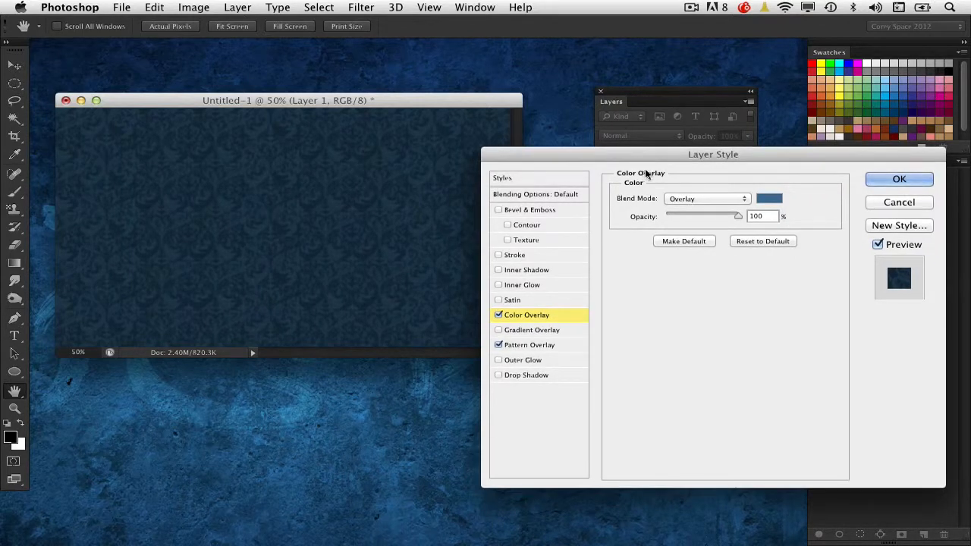
pyautogui.moveTo(571, 159); pyautogui.dragTo(543, 148)
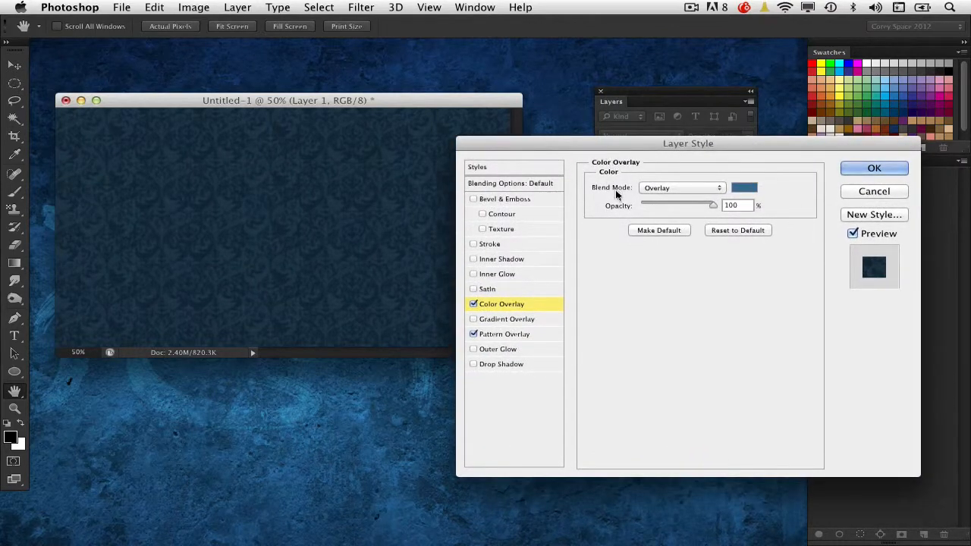
pyautogui.moveTo(622, 145); pyautogui.dragTo(608, 157)
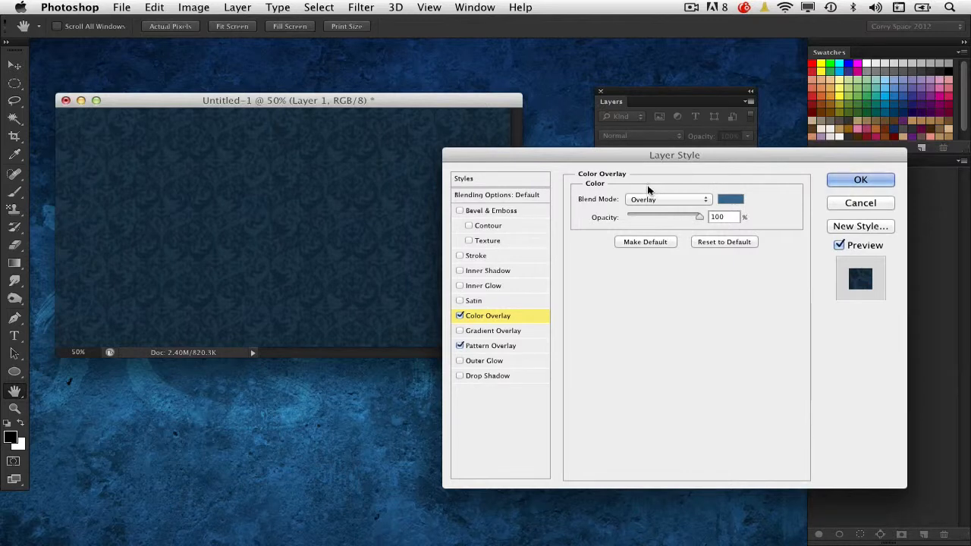
pyautogui.moveTo(551, 156); pyautogui.dragTo(587, 139)
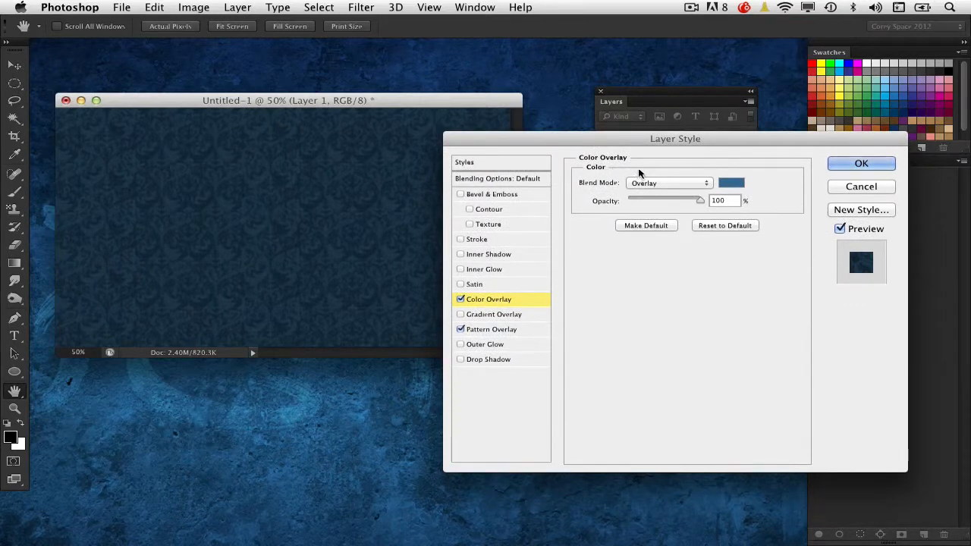
pyautogui.moveTo(687, 144); pyautogui.dragTo(658, 143)
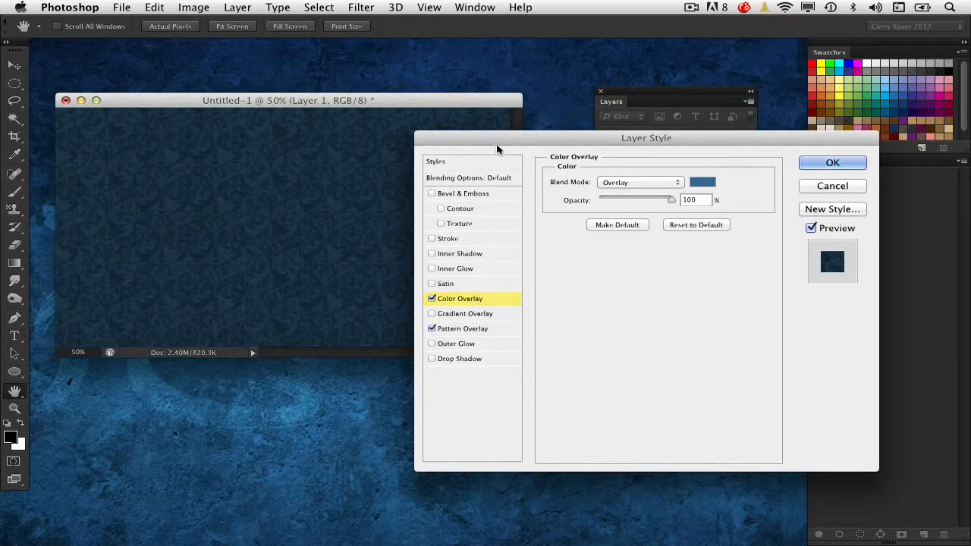
pyautogui.moveTo(496, 144); pyautogui.dragTo(559, 139)
# Step: Add a black-to-white Gradient Overlay to Layer 1 with Radial style, reversed, at 150% scale
pyautogui.click(522, 308)
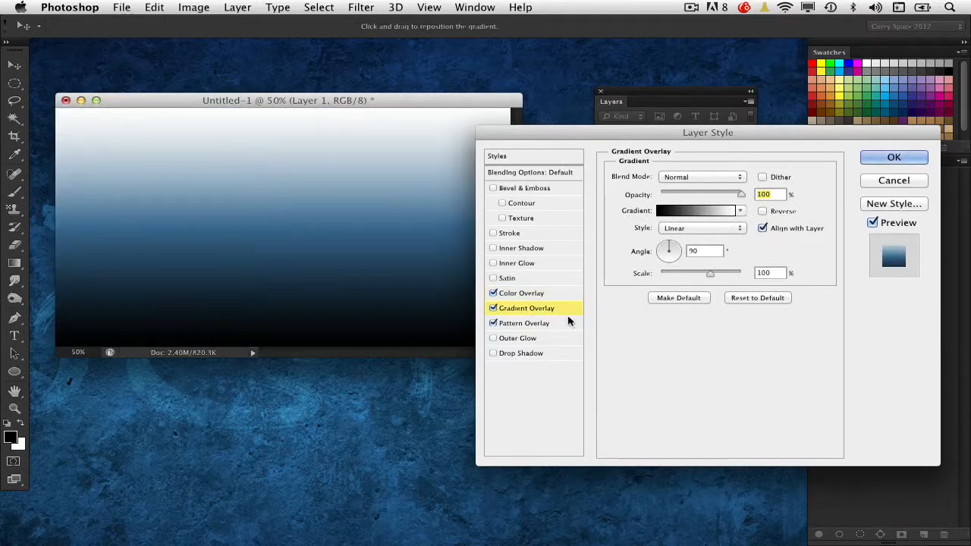
pyautogui.click(710, 227)
pyautogui.click(694, 236)
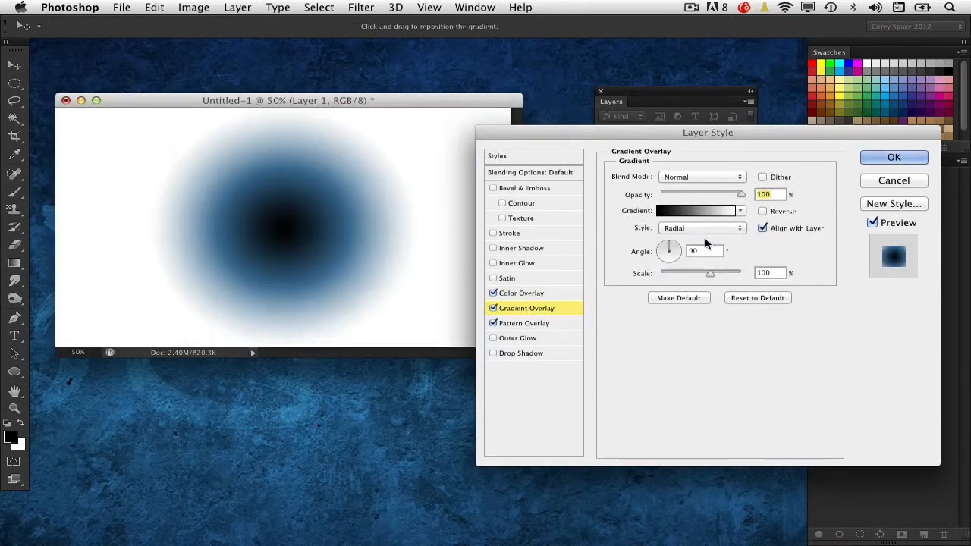
pyautogui.click(762, 211)
pyautogui.moveTo(711, 274); pyautogui.dragTo(784, 273)
# Step: Set the gradient overlay's blend mode to Overlay and shift its glow slightly right and down on the canvas
pyautogui.click(706, 178)
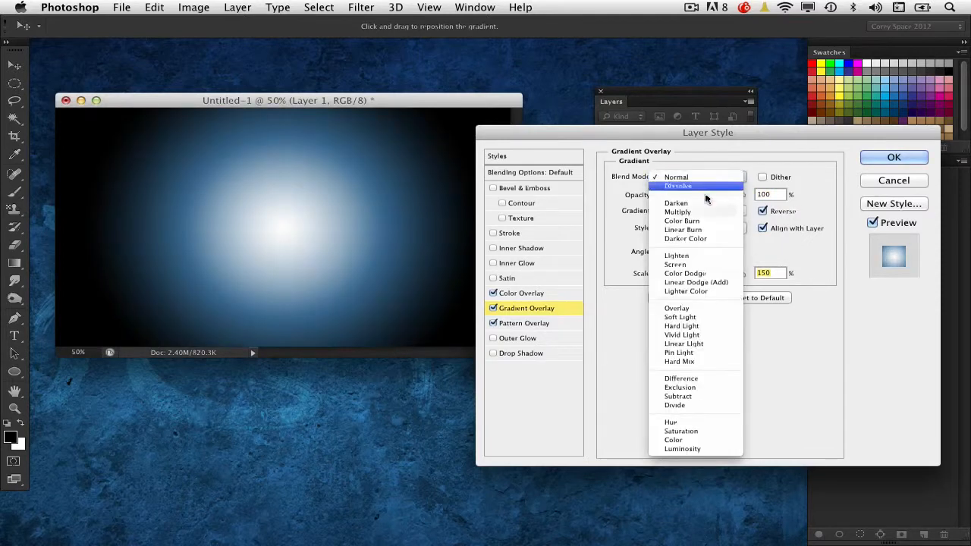
pyautogui.click(706, 309)
pyautogui.moveTo(638, 134); pyautogui.dragTo(709, 164)
pyautogui.moveTo(639, 172); pyautogui.dragTo(594, 183)
pyautogui.moveTo(284, 207)
pyautogui.mouseDown()
pyautogui.moveTo(433, 206)
pyautogui.moveTo(223, 197)
pyautogui.moveTo(223, 178)
pyautogui.moveTo(372, 253)
pyautogui.moveTo(330, 212)
pyautogui.moveTo(298, 217)
pyautogui.mouseUp()
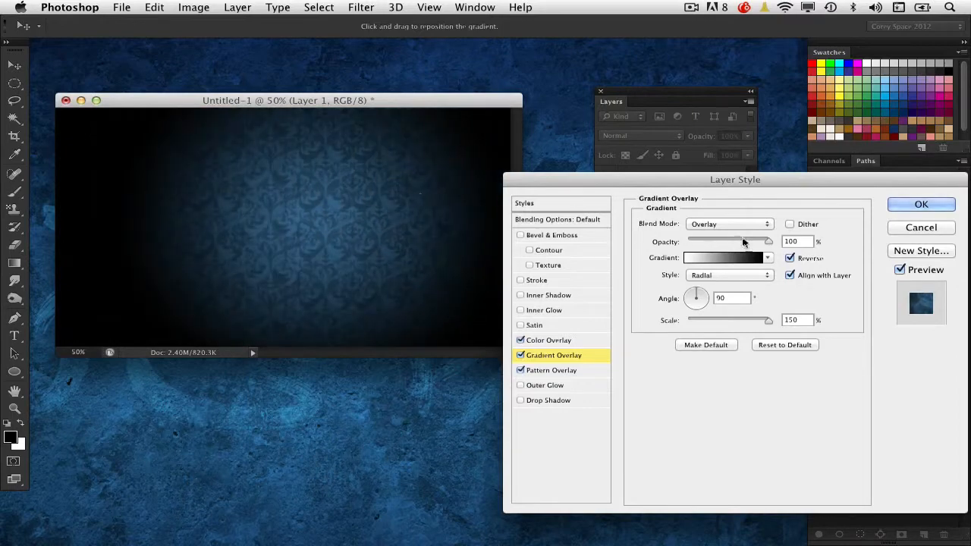
# Step: Change the gradient overlay's blend mode to Soft Light and move its glow further toward the canvas's right side
pyautogui.moveTo(671, 182); pyautogui.dragTo(635, 159)
pyautogui.click(687, 201)
pyautogui.click(683, 212)
pyautogui.moveTo(503, 163); pyautogui.dragTo(528, 163)
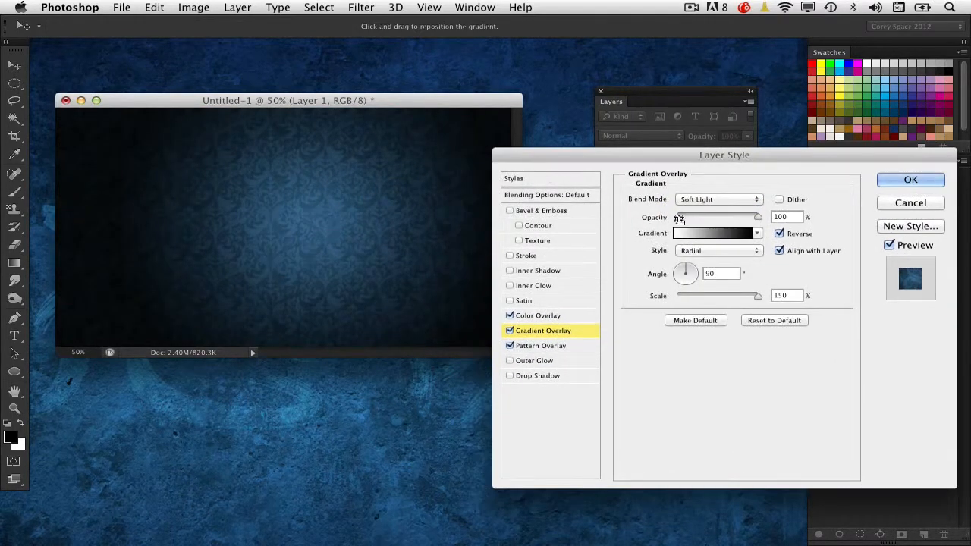
pyautogui.moveTo(362, 210); pyautogui.dragTo(397, 220)
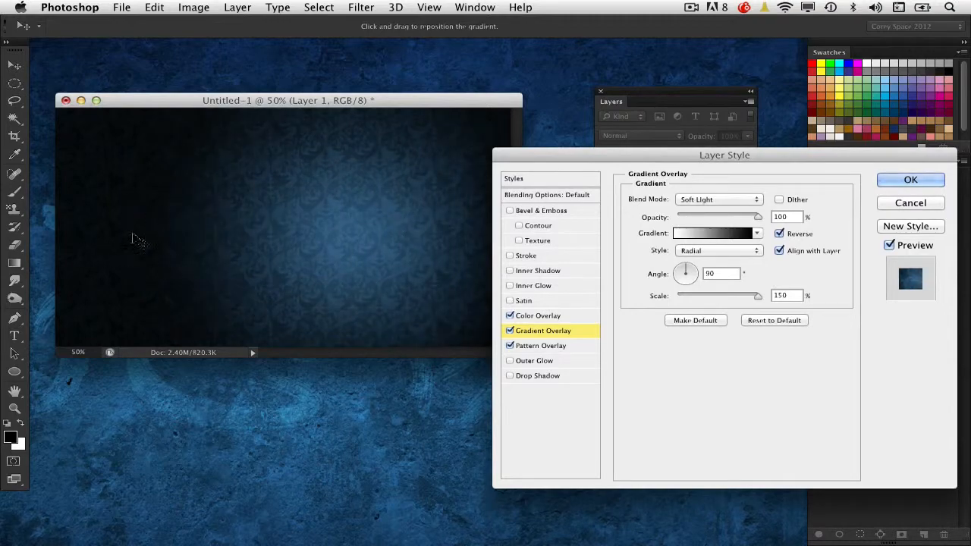
pyautogui.moveTo(581, 159); pyautogui.dragTo(630, 157)
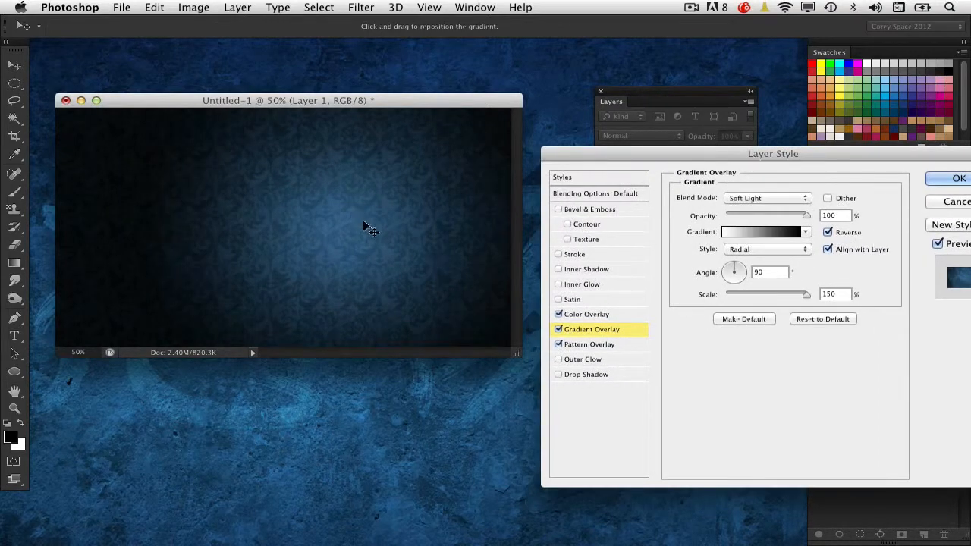
pyautogui.moveTo(609, 153); pyautogui.dragTo(521, 137)
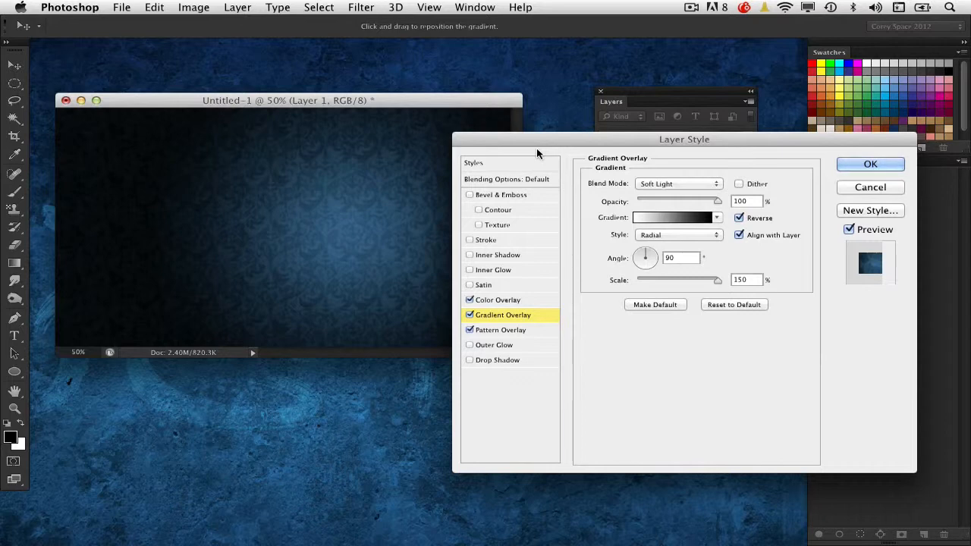
pyautogui.moveTo(545, 140); pyautogui.dragTo(529, 146)
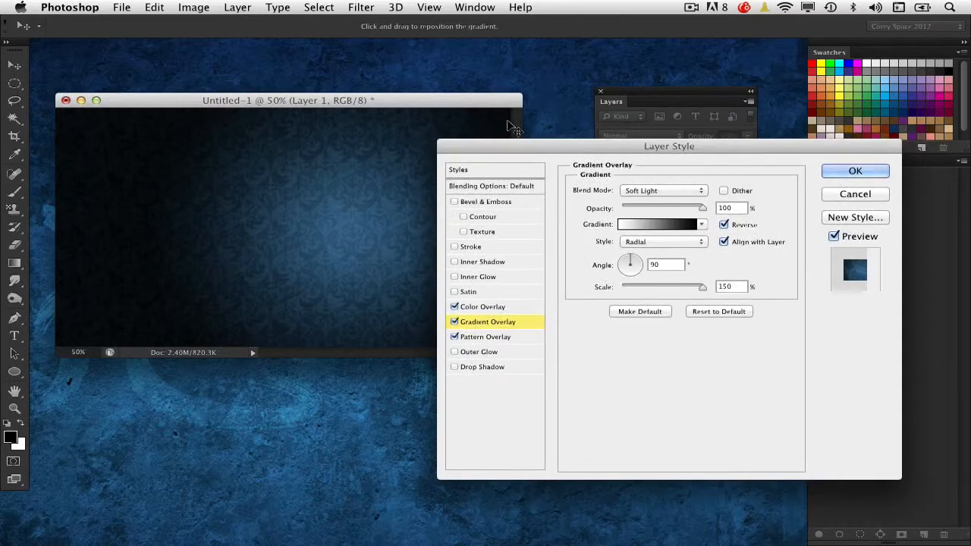
# Step: Apply the layer style to Layer 1 and enlarge the Layers panel to show the whole layer stack
pyautogui.moveTo(477, 149); pyautogui.dragTo(432, 195)
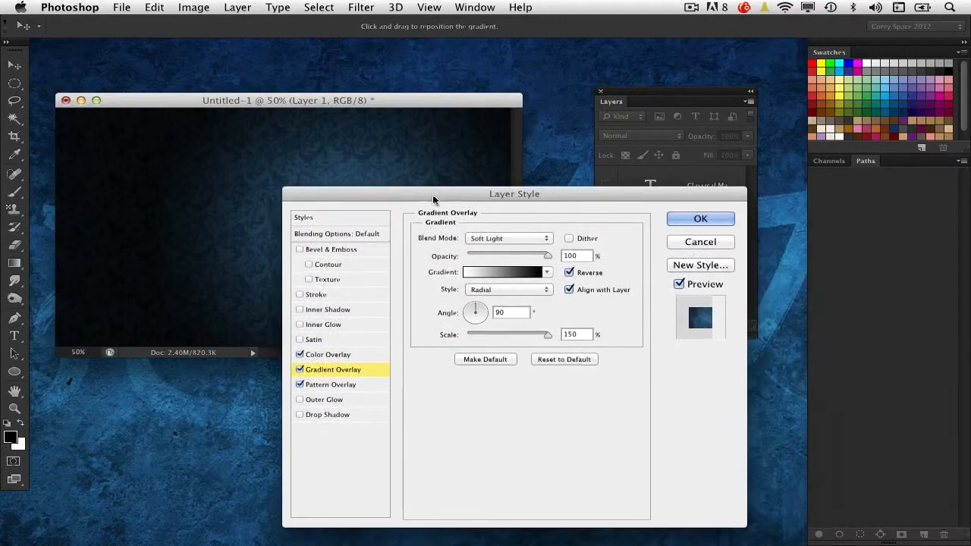
pyautogui.click(717, 221)
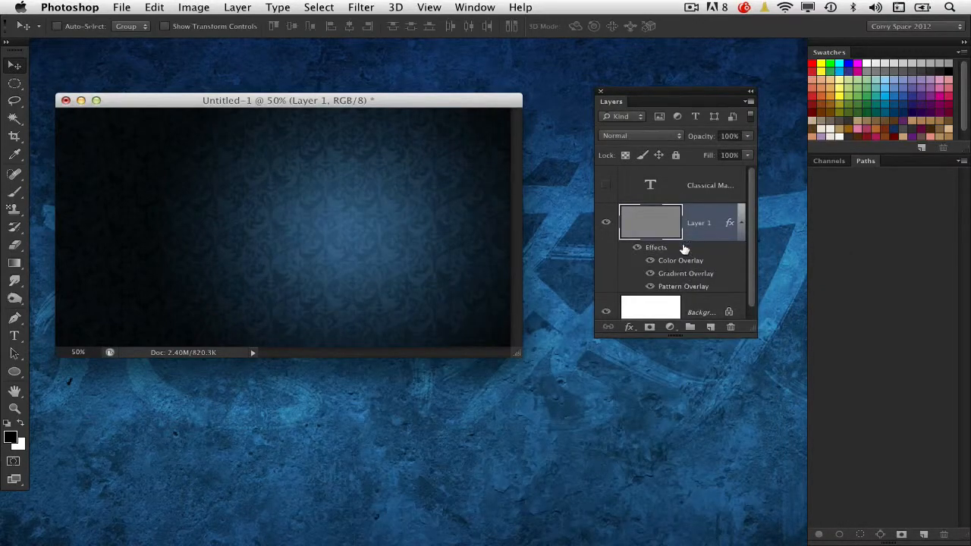
pyautogui.moveTo(754, 324); pyautogui.dragTo(769, 393)
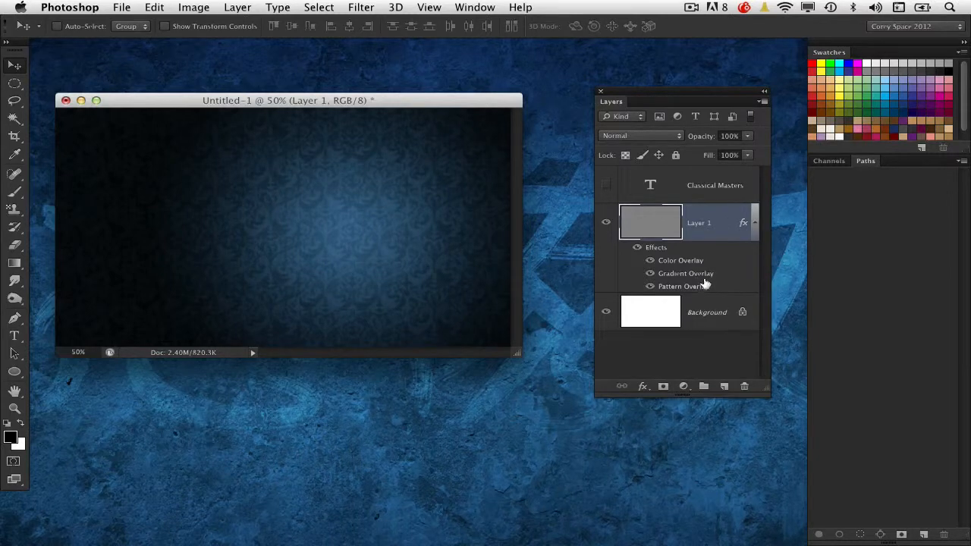
# Step: Reopen Layer 1's layer style, reduce the pattern overlay's scale to 30%, and apply the change
pyautogui.doubleClick(743, 227)
pyautogui.click(328, 356)
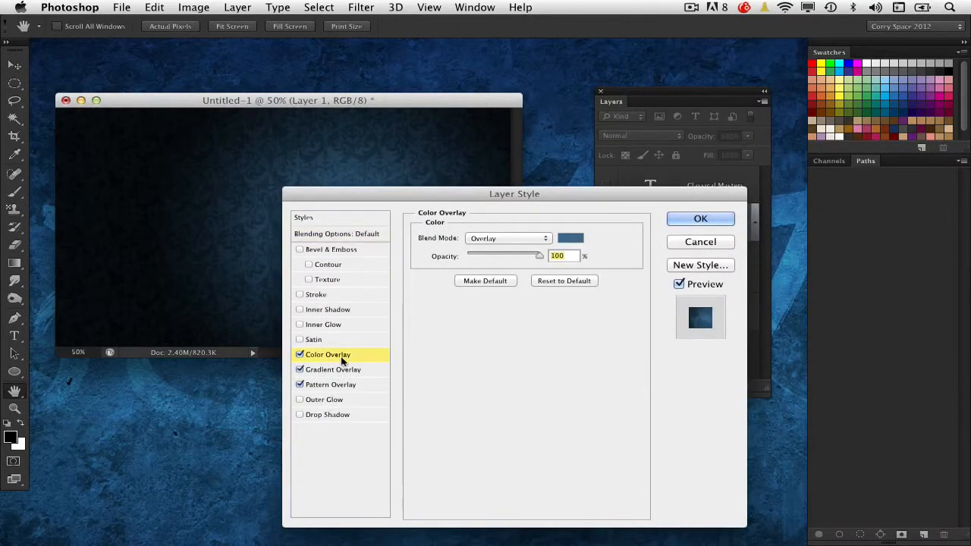
pyautogui.click(345, 370)
pyautogui.click(368, 385)
pyautogui.click(575, 318)
pyautogui.write('30')
pyautogui.moveTo(432, 194); pyautogui.dragTo(390, 172)
pyautogui.click(658, 196)
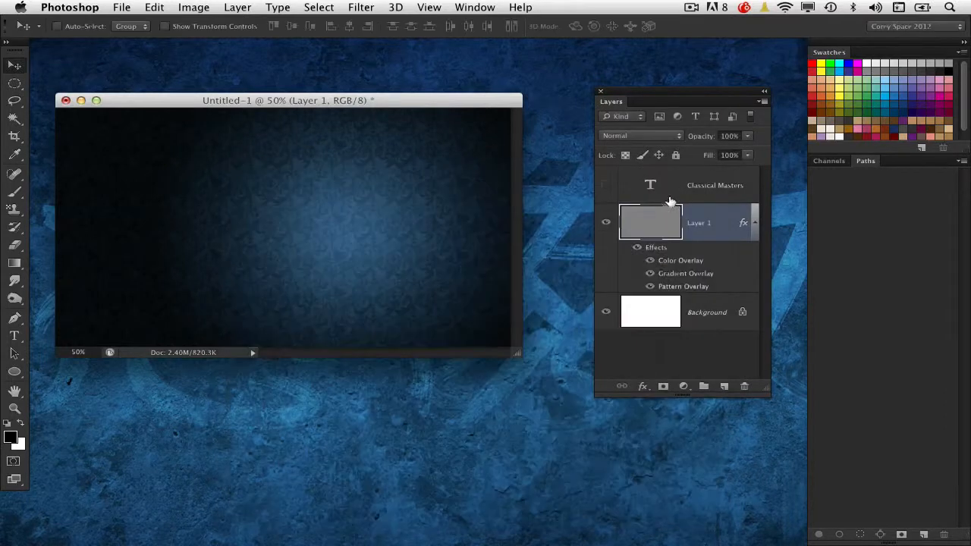
# Step: Compare Layer 1 with its color, gradient and pattern overlays switched off and on to see what each contributes
pyautogui.click(638, 249)
pyautogui.click(638, 249)
pyautogui.click(650, 262)
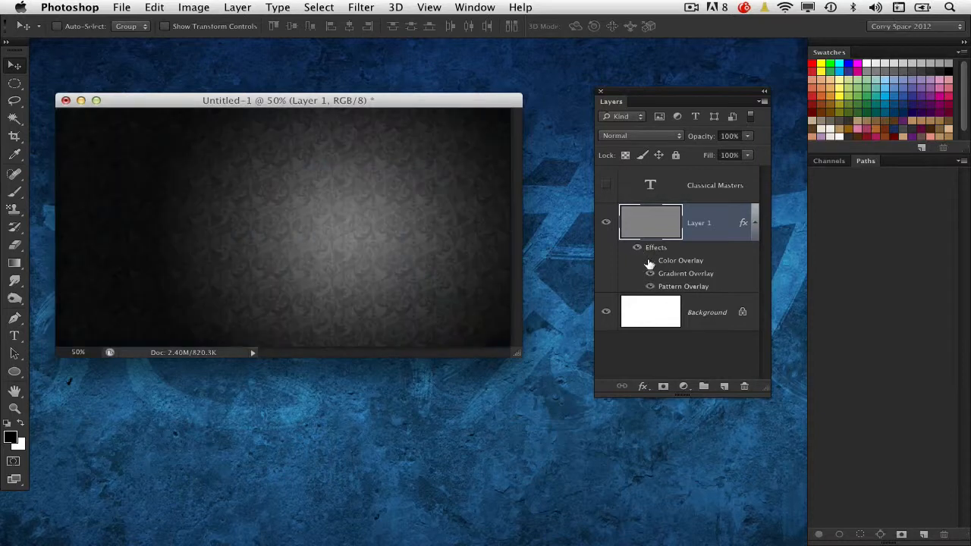
pyautogui.click(651, 274)
pyautogui.click(650, 274)
pyautogui.click(650, 261)
pyautogui.click(650, 286)
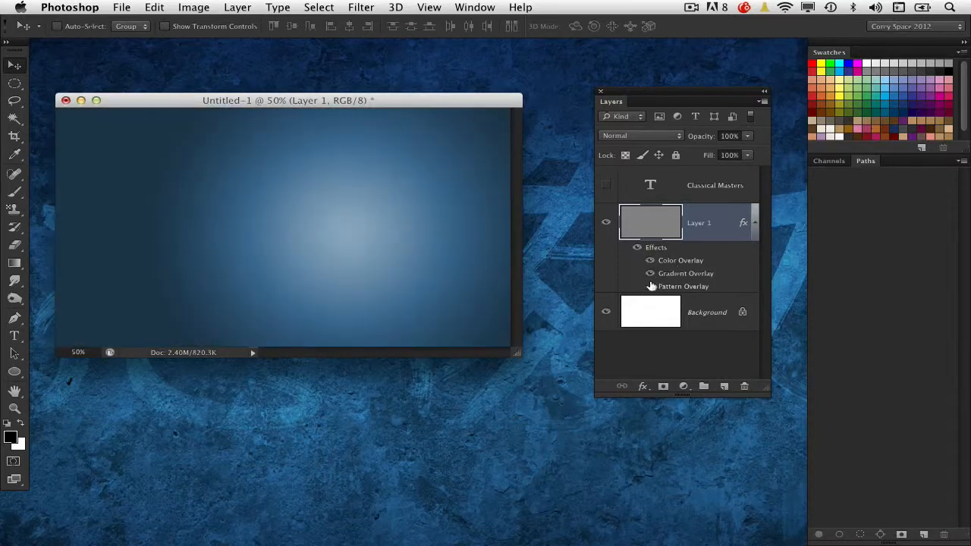
pyautogui.click(650, 274)
pyautogui.click(650, 287)
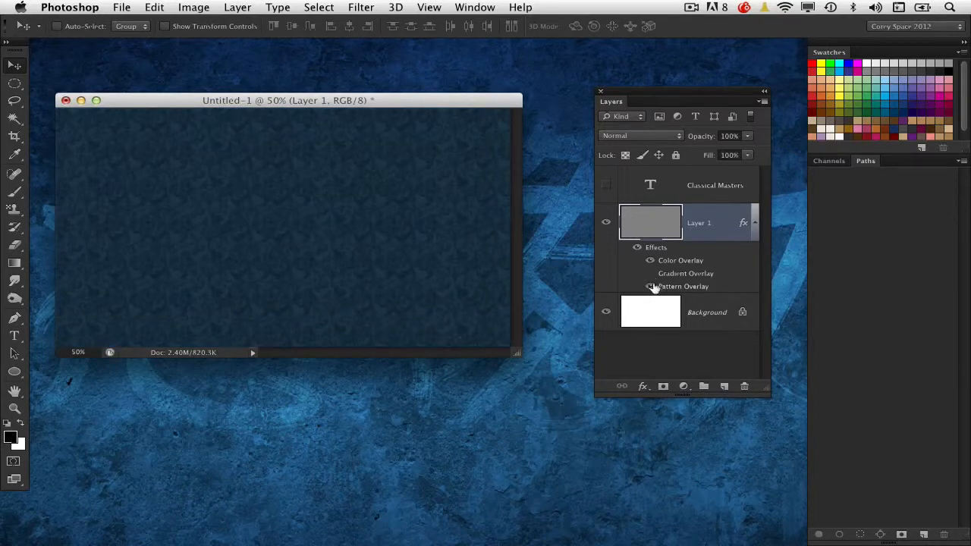
pyautogui.click(650, 273)
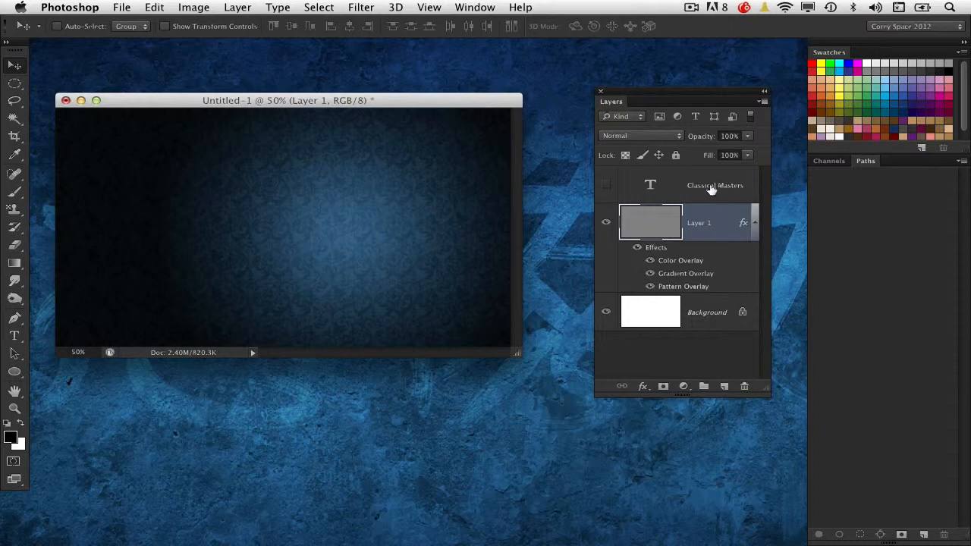
# Step: Show the Classical Masters text layer and move the text slightly right and down over the background glow
pyautogui.click(606, 185)
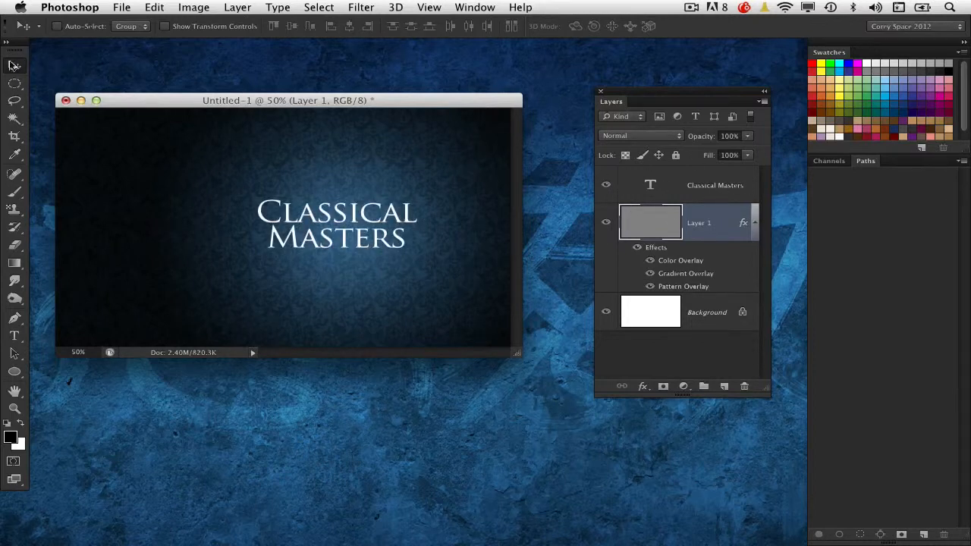
pyautogui.moveTo(344, 229); pyautogui.dragTo(383, 235)
pyautogui.press('super+z')
pyautogui.click(640, 191)
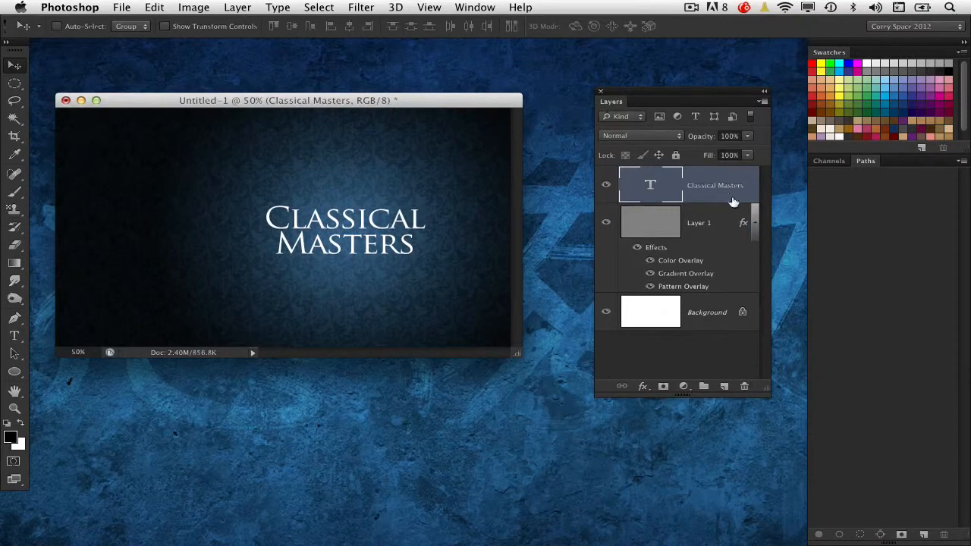
pyautogui.doubleClick(728, 200)
pyautogui.moveTo(434, 108); pyautogui.dragTo(523, 130)
pyautogui.click(764, 176)
pyautogui.click(642, 387)
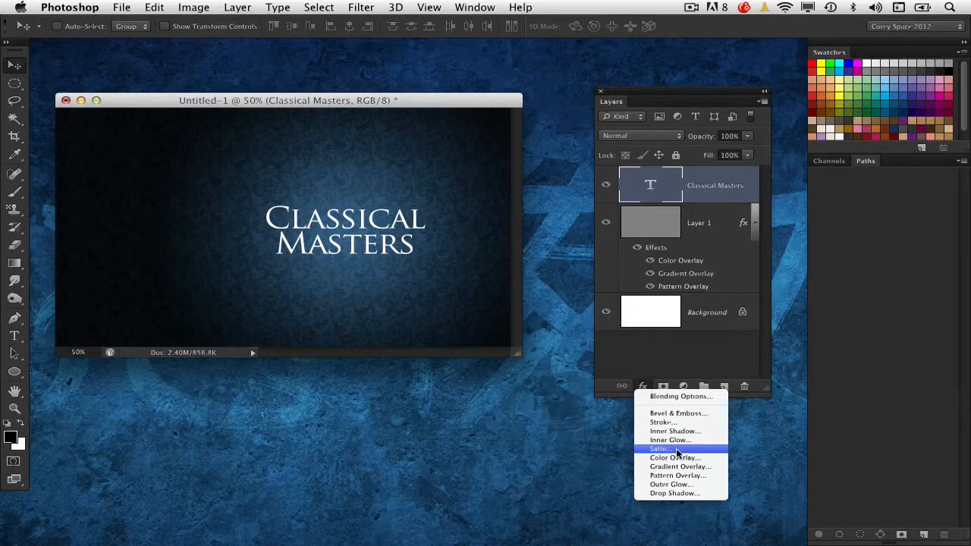
pyautogui.press('Escape')
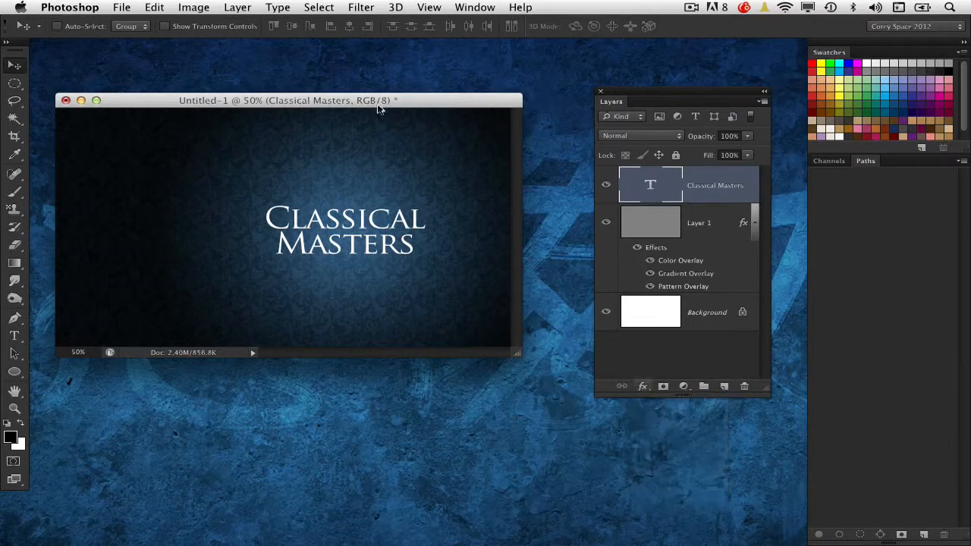
pyautogui.click(250, 6)
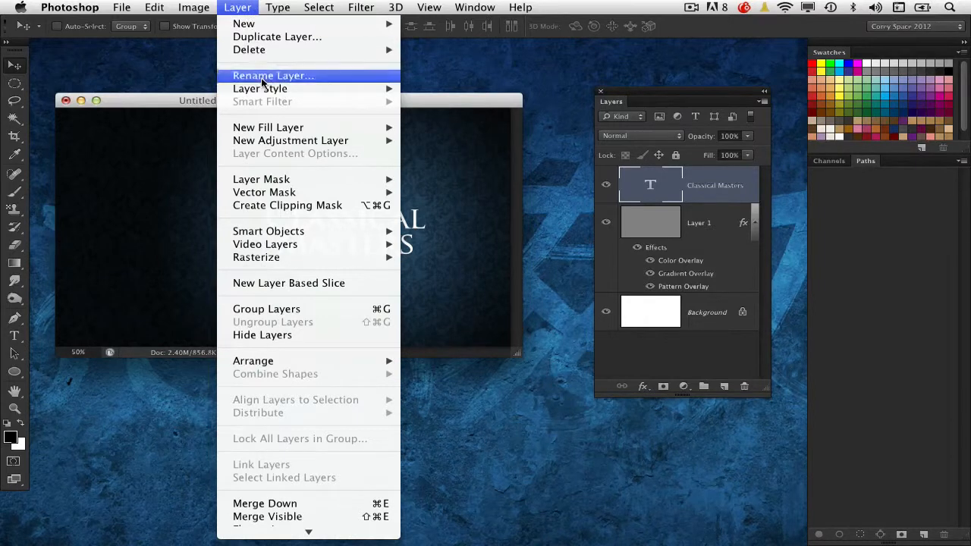
pyautogui.moveTo(261, 87)
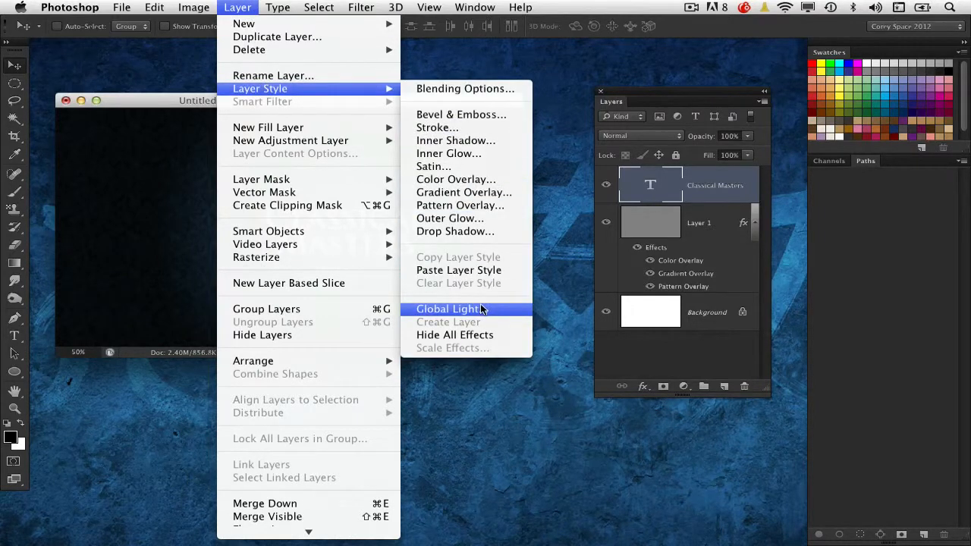
pyautogui.click(613, 255)
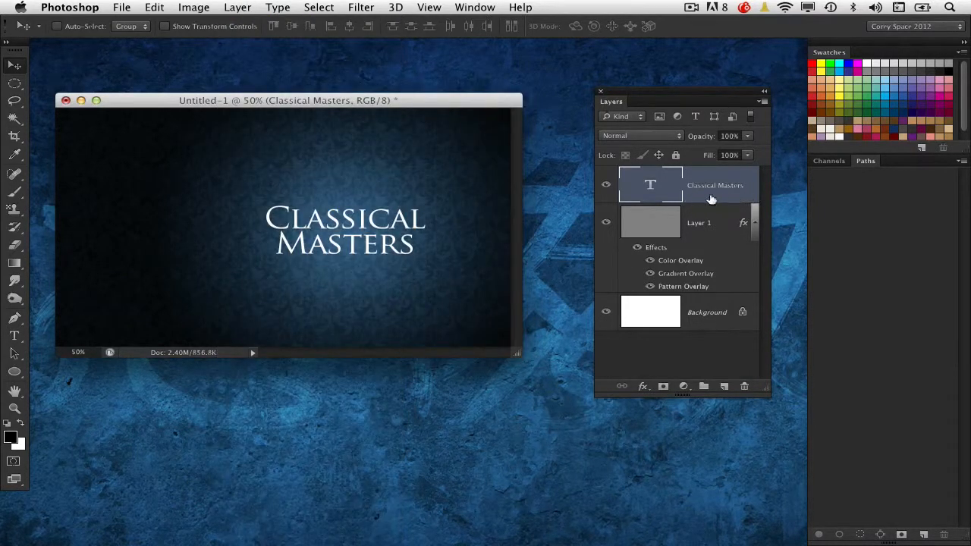
# Step: Add a drop shadow to the Classical Masters text, offset it down and to the right, and set its opacity to 50%
pyautogui.doubleClick(751, 197)
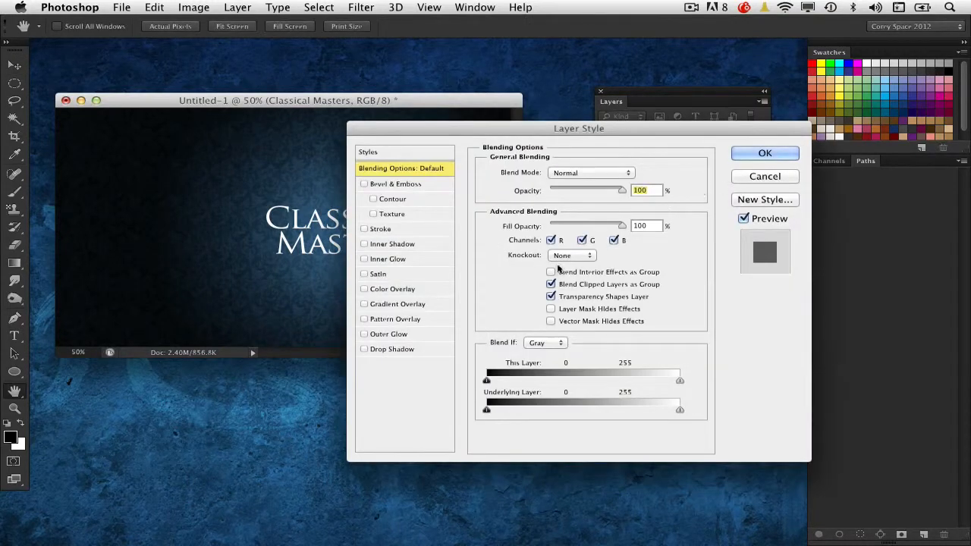
pyautogui.moveTo(419, 129); pyautogui.dragTo(508, 115)
pyautogui.click(473, 331)
pyautogui.moveTo(376, 242); pyautogui.dragTo(392, 255)
pyautogui.moveTo(730, 168); pyautogui.dragTo(624, 147)
pyautogui.write('50')
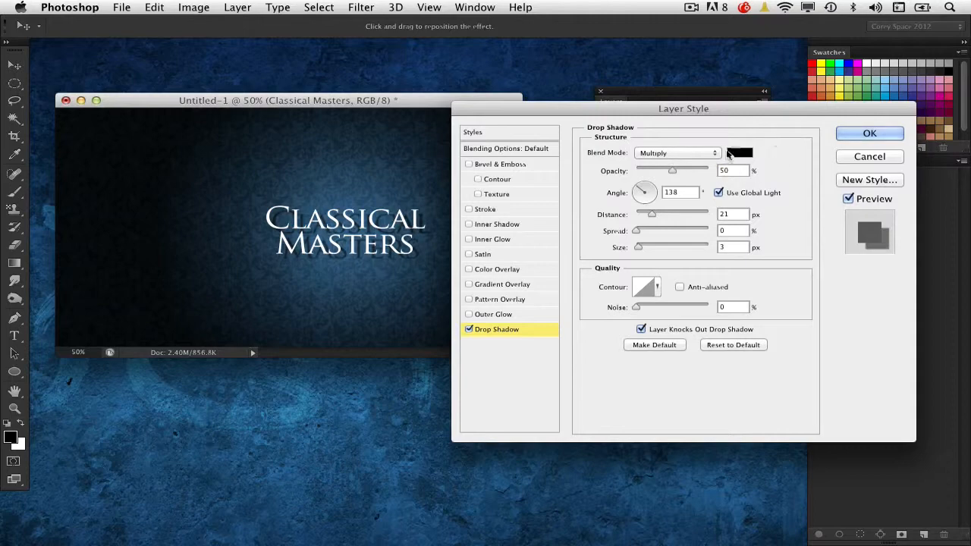
# Step: Pull the drop shadow closer to the text, to a 16 px distance at 135°, and apply the layer style
pyautogui.moveTo(747, 113); pyautogui.dragTo(717, 190)
pyautogui.moveTo(393, 262); pyautogui.dragTo(388, 258)
pyautogui.moveTo(640, 191); pyautogui.dragTo(594, 189)
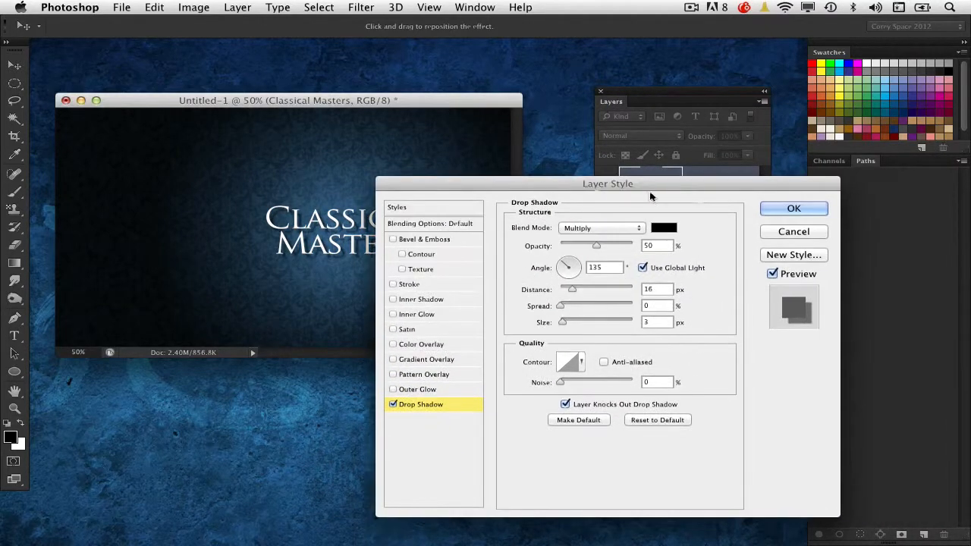
pyautogui.click(774, 210)
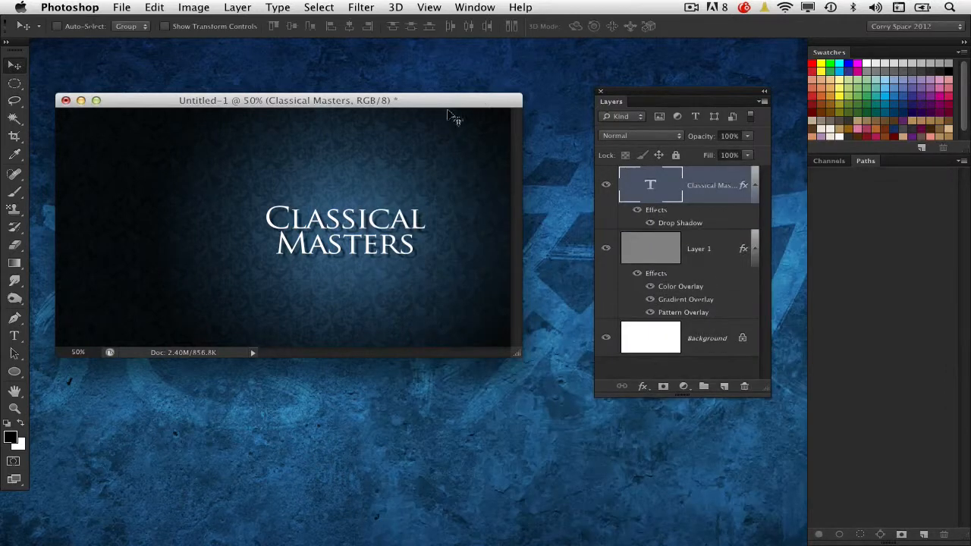
# Step: Bring up the spartans_Start.psd document and arrange its window beside the Layers panel
pyautogui.moveTo(446, 99); pyautogui.dragTo(481, 97)
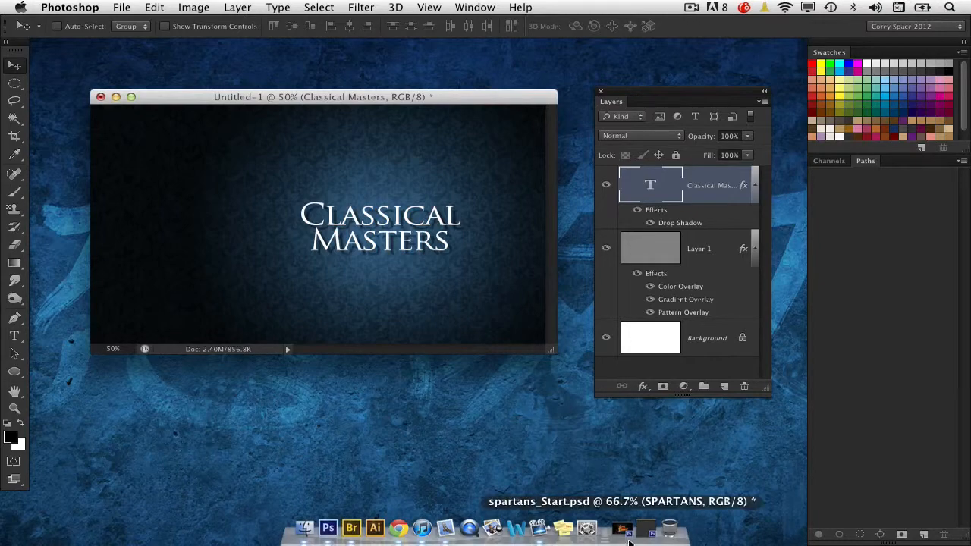
pyautogui.click(615, 531)
pyautogui.moveTo(465, 62); pyautogui.dragTo(496, 75)
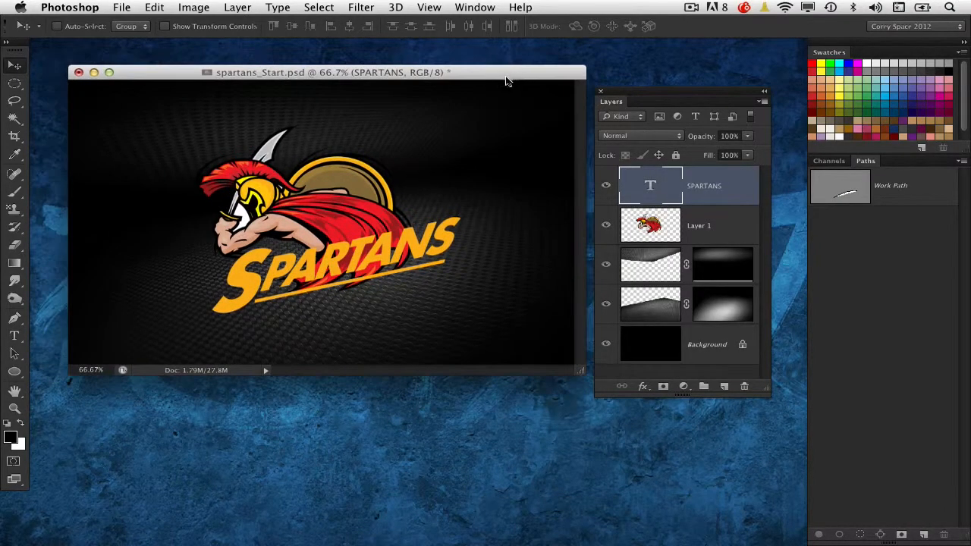
pyautogui.moveTo(624, 92); pyautogui.dragTo(640, 79)
pyautogui.moveTo(520, 74); pyautogui.dragTo(516, 83)
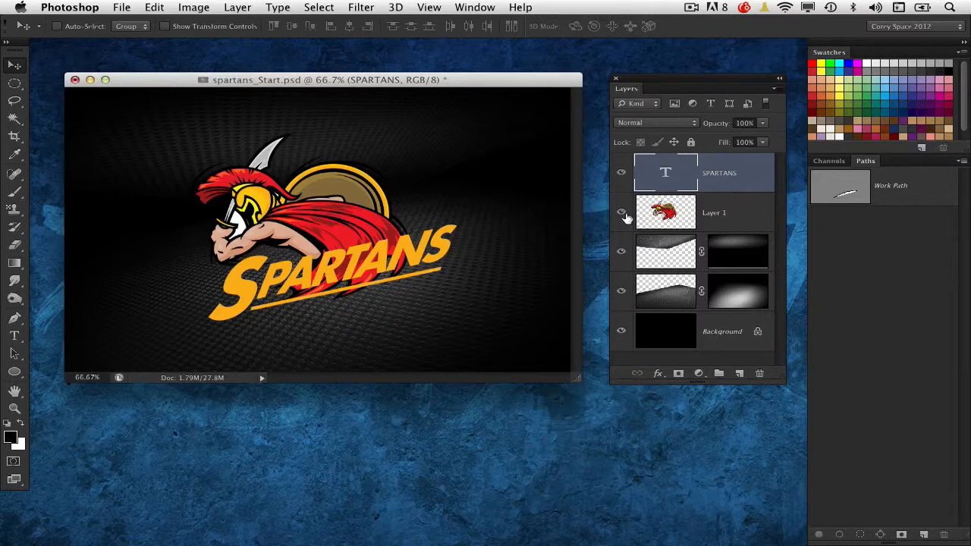
# Step: Add Bevel & Emboss to the SPARTANS text layer with global light off, angle 143° and altitude 64°
pyautogui.doubleClick(748, 182)
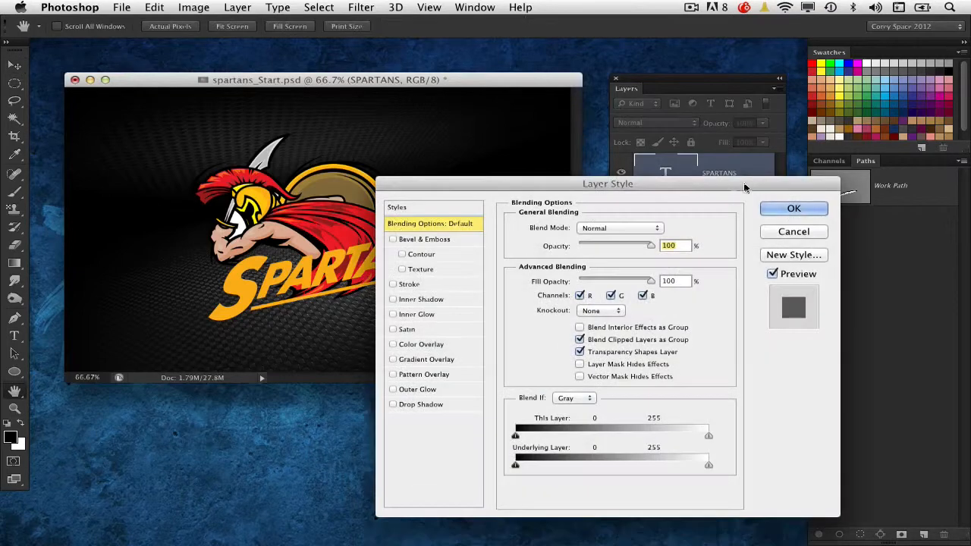
pyautogui.moveTo(614, 183); pyautogui.dragTo(709, 114)
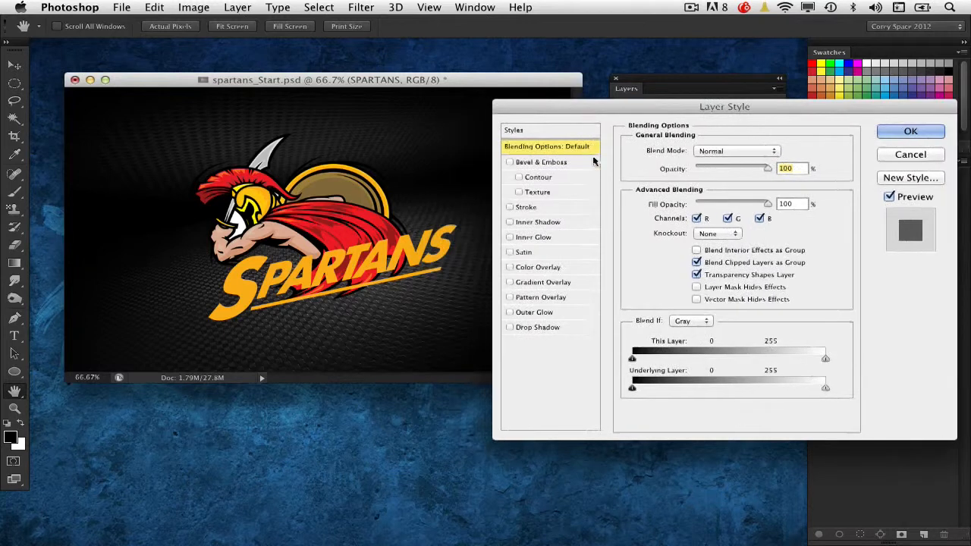
pyautogui.click(595, 162)
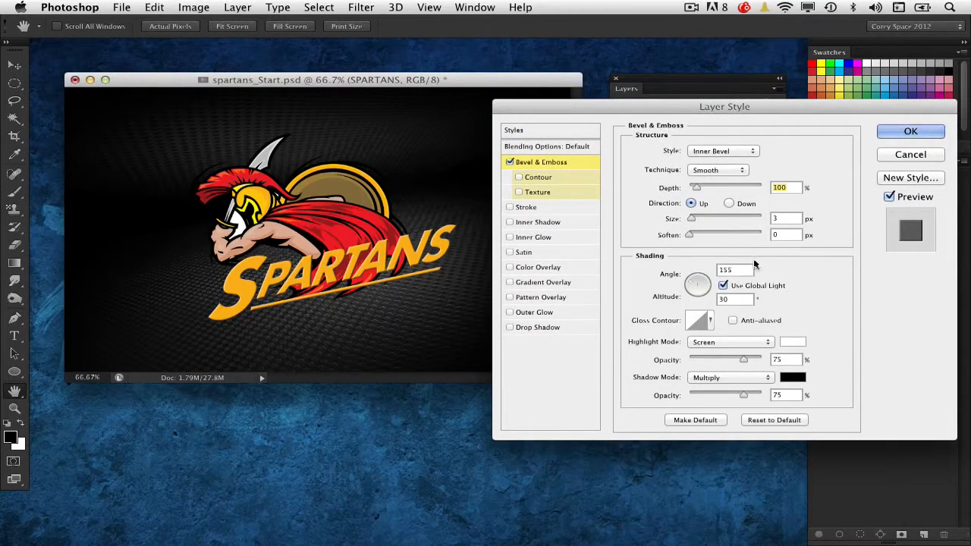
pyautogui.click(723, 285)
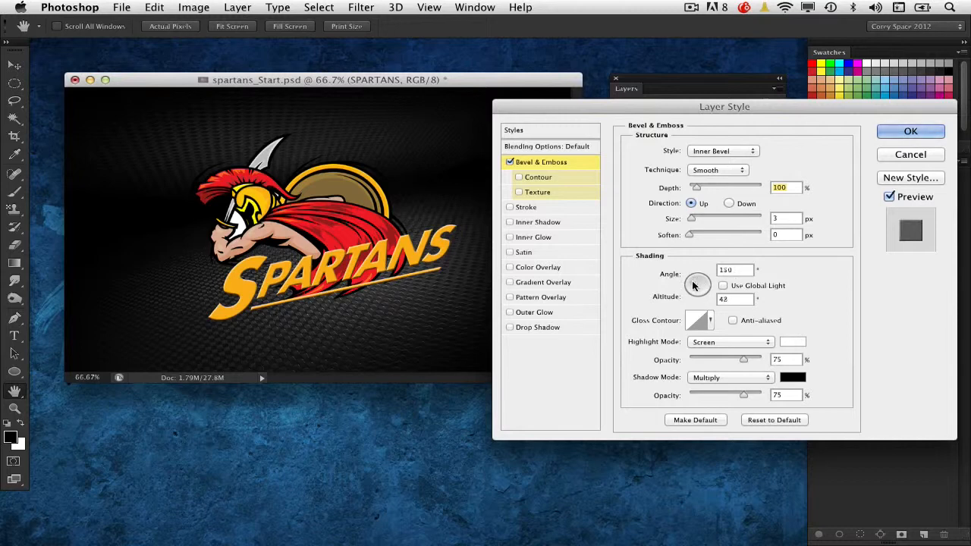
pyautogui.moveTo(696, 286); pyautogui.dragTo(699, 286)
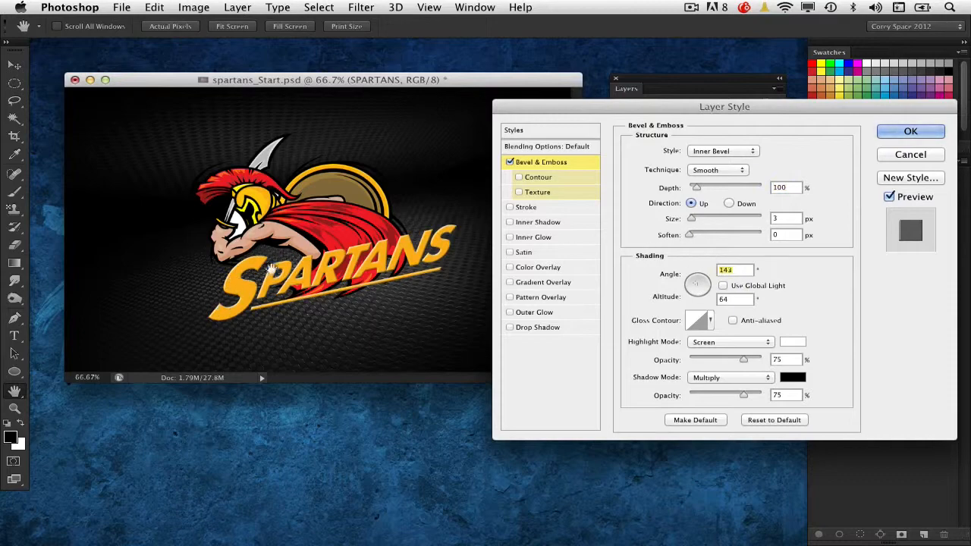
# Step: Raise the bevel's depth to 313% and keep its size at 3 px
pyautogui.press('super+plus')
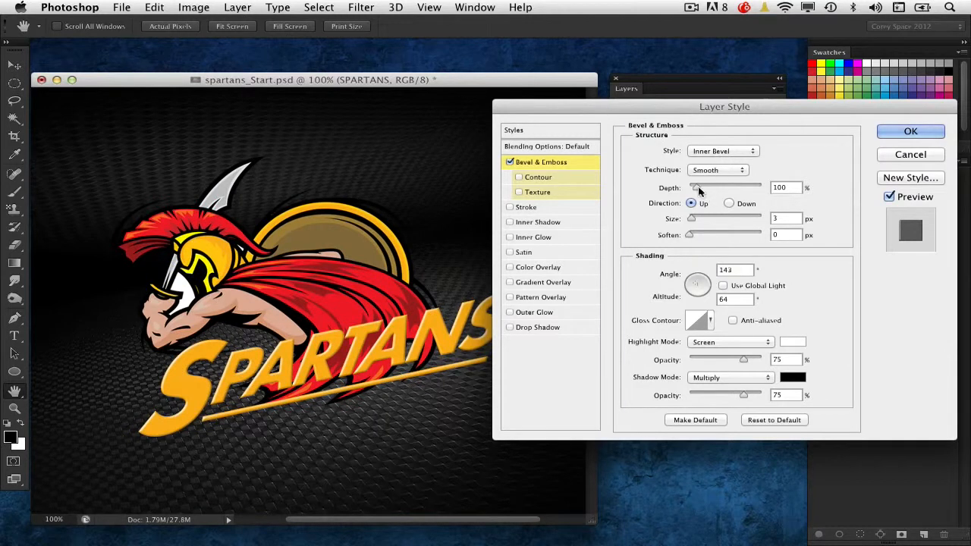
pyautogui.moveTo(697, 188); pyautogui.dragTo(716, 189)
pyautogui.moveTo(691, 220); pyautogui.dragTo(692, 222)
pyautogui.moveTo(716, 188); pyautogui.dragTo(712, 188)
pyautogui.moveTo(692, 219); pyautogui.dragTo(692, 219)
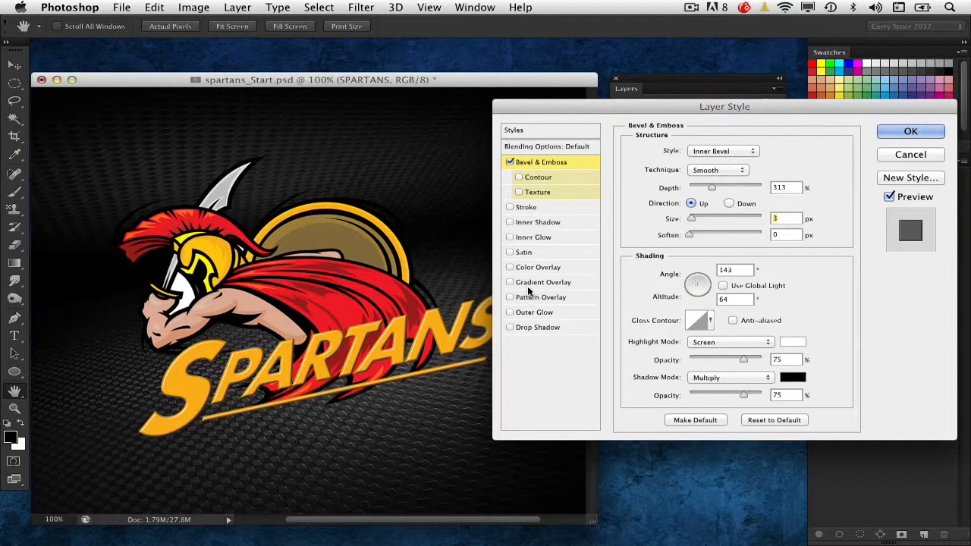
# Step: Add a black-to-white linear gradient overlay to the SPARTANS text in Overlay blend mode at a 104° angle
pyautogui.click(536, 285)
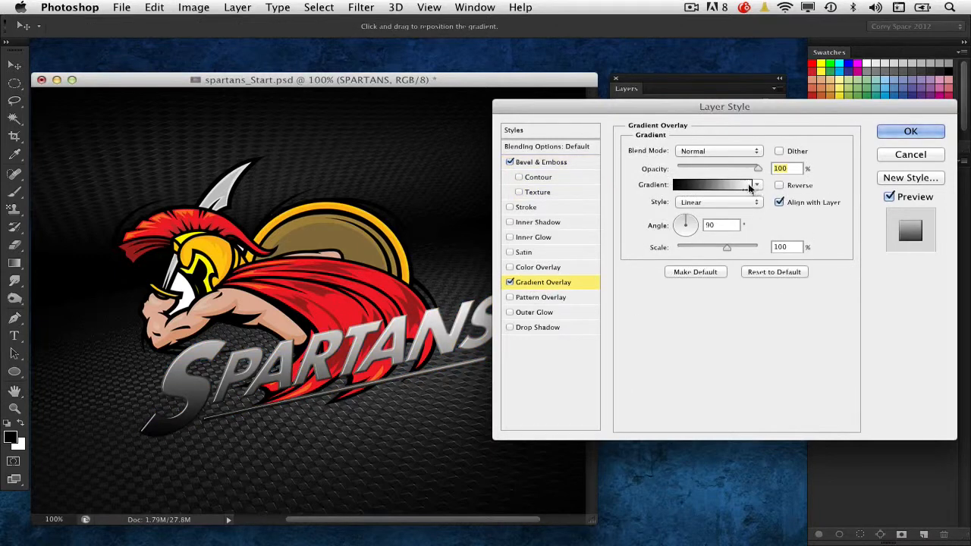
pyautogui.click(704, 151)
pyautogui.click(697, 283)
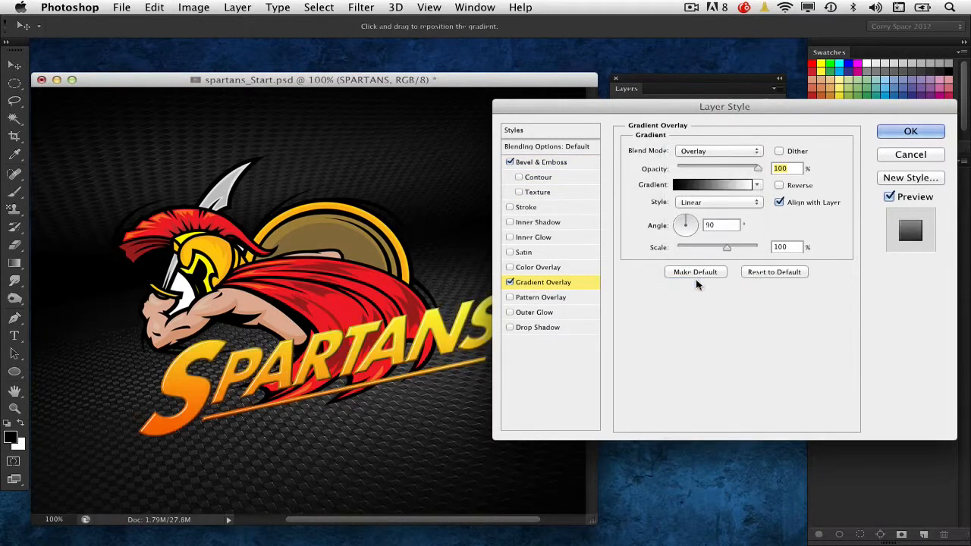
pyautogui.click(685, 222)
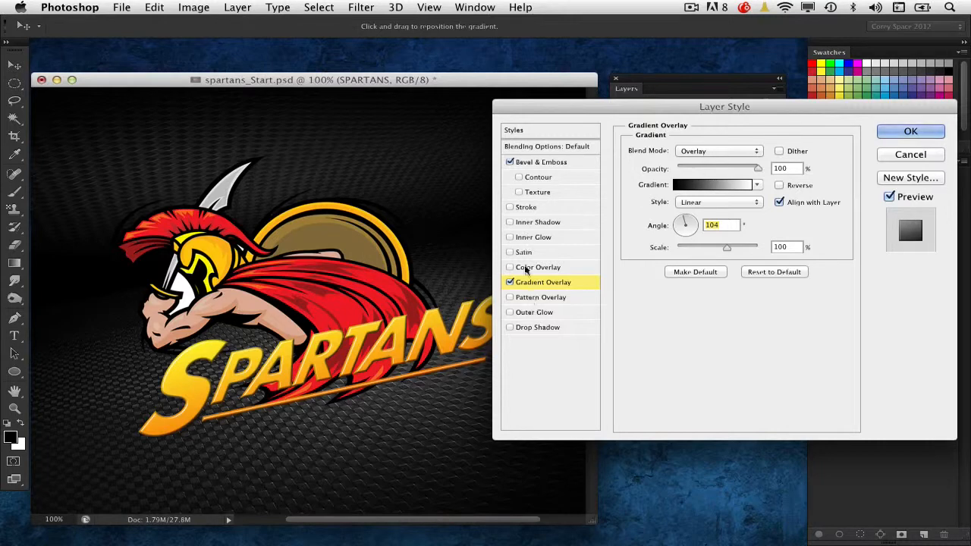
# Step: Add a black outside stroke to the SPARTANS text and set its size to 3 px
pyautogui.click(526, 208)
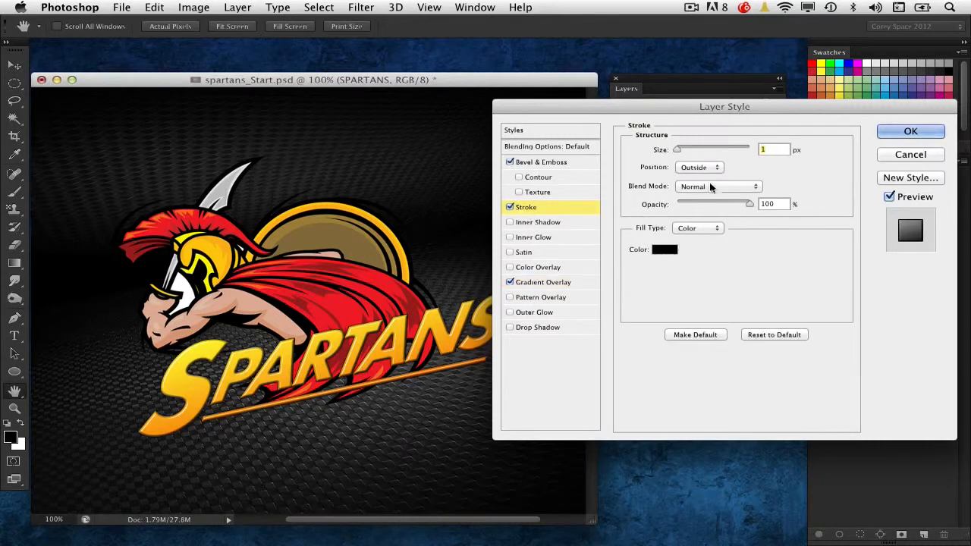
pyautogui.write('5')
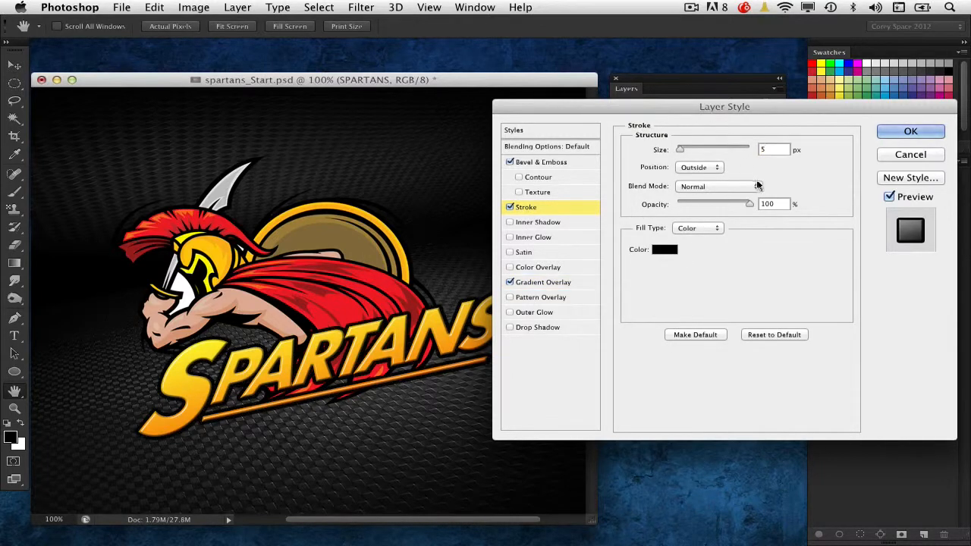
pyautogui.press('BackSpace')
pyautogui.write('3')
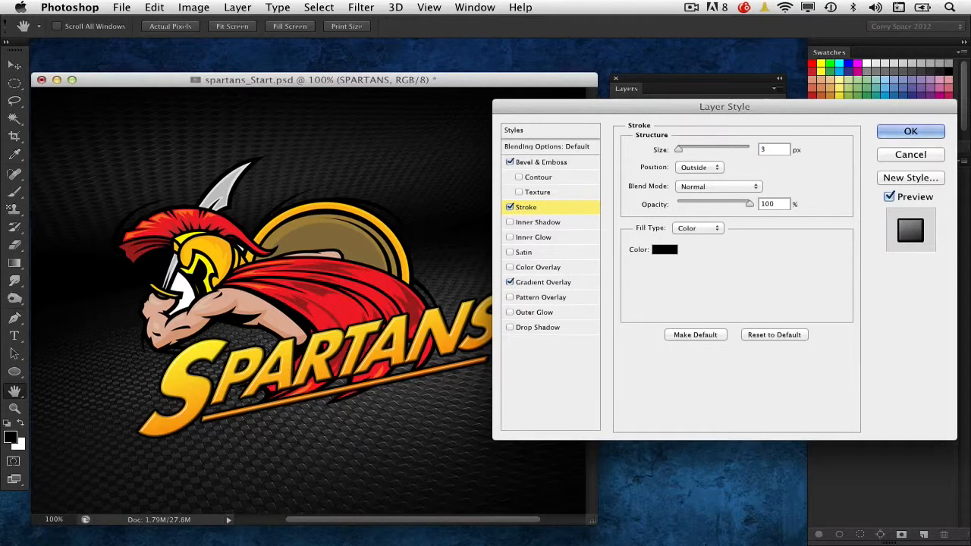
# Step: Try the Inside position for the stroke and return it to Outside
pyautogui.click(699, 168)
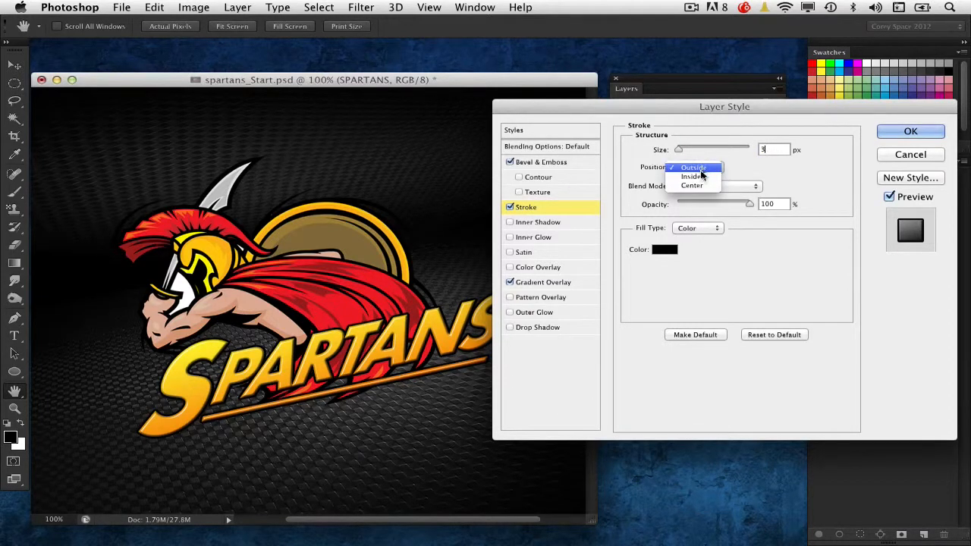
pyautogui.click(702, 174)
pyautogui.click(698, 168)
pyautogui.click(705, 154)
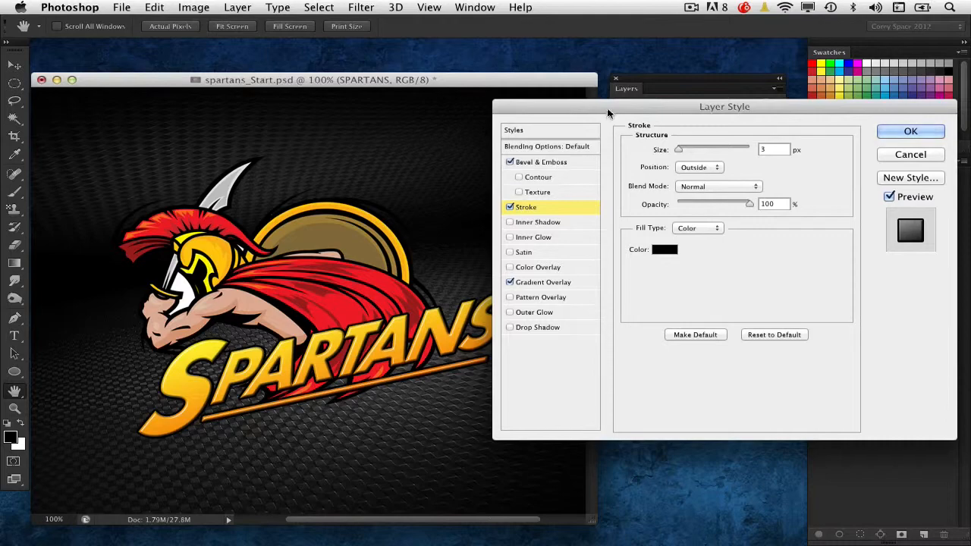
# Step: Apply the layer style to the SPARTANS text and reduce the document view to 66.7% beside the Layers panel
pyautogui.moveTo(608, 113); pyautogui.dragTo(525, 111)
pyautogui.click(829, 132)
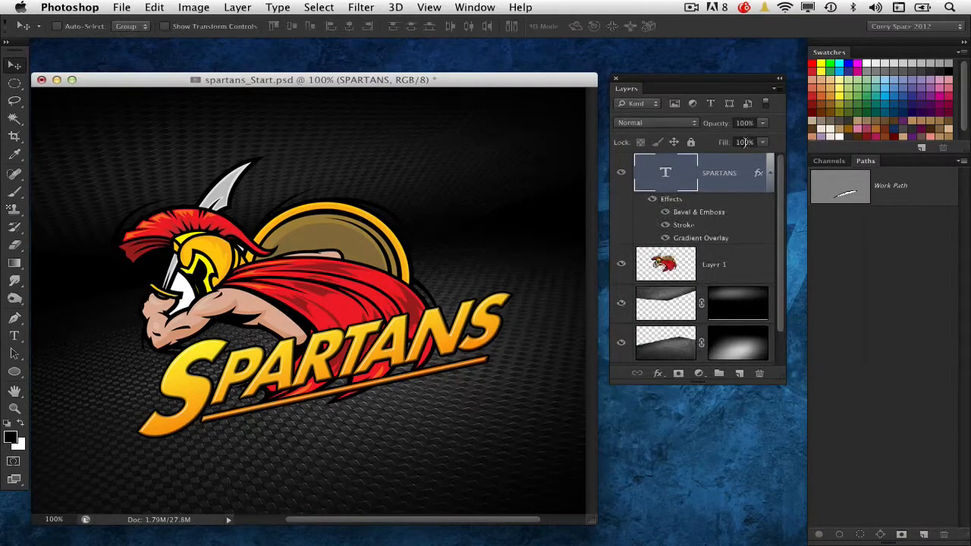
pyautogui.press('super+minus')
pyautogui.moveTo(455, 81); pyautogui.dragTo(484, 90)
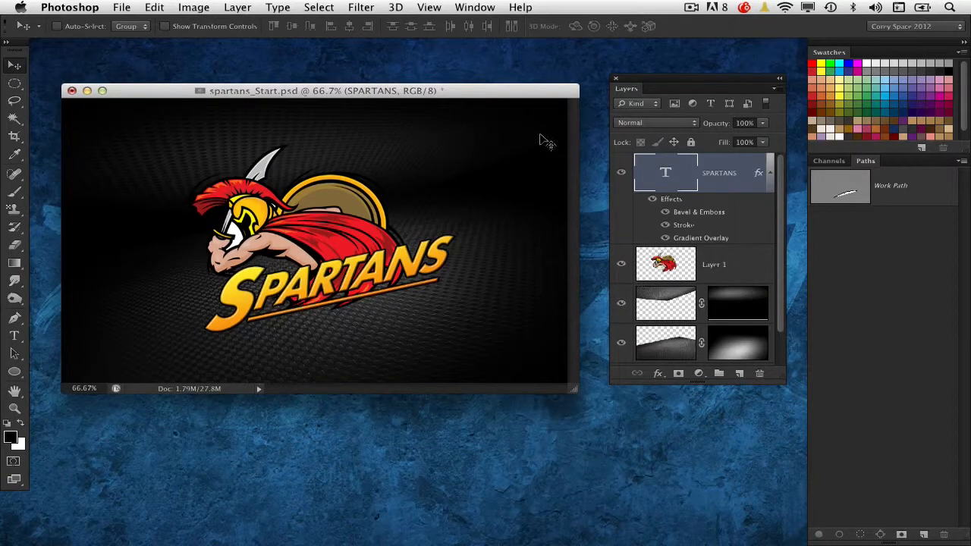
# Step: Add a Multiply drop shadow to the SPARTANS text at 153° with 11 px distance and 68% opacity, and apply it
pyautogui.doubleClick(761, 198)
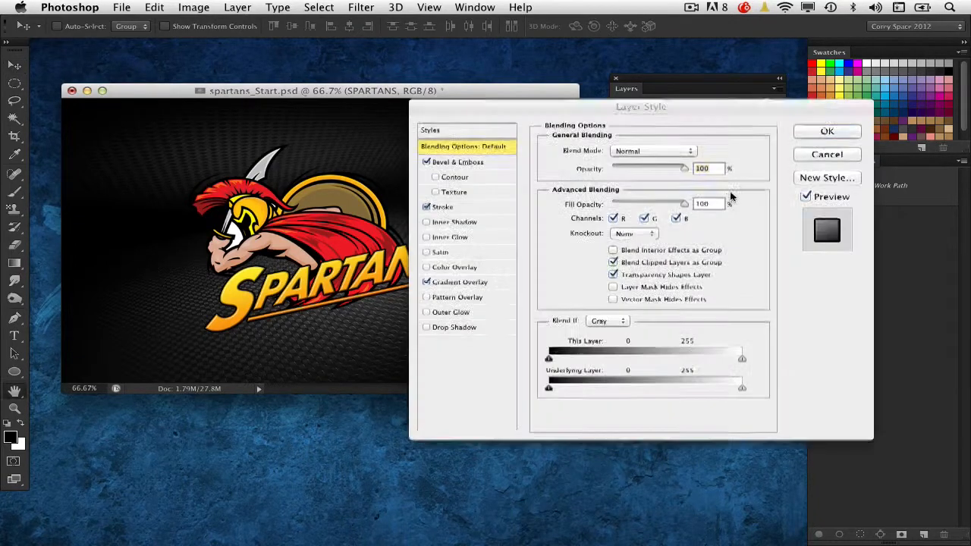
pyautogui.click(453, 327)
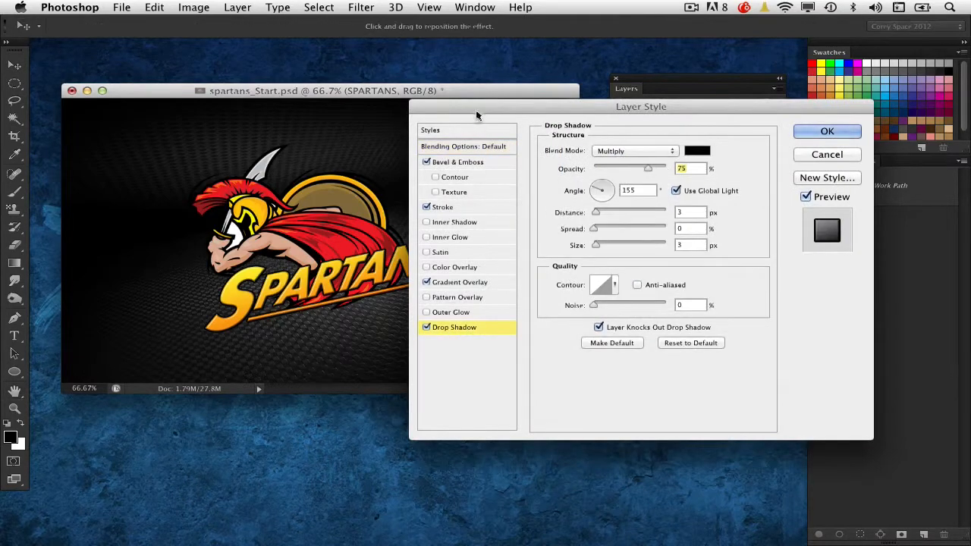
pyautogui.moveTo(476, 113); pyautogui.dragTo(524, 129)
pyautogui.moveTo(388, 275); pyautogui.dragTo(392, 278)
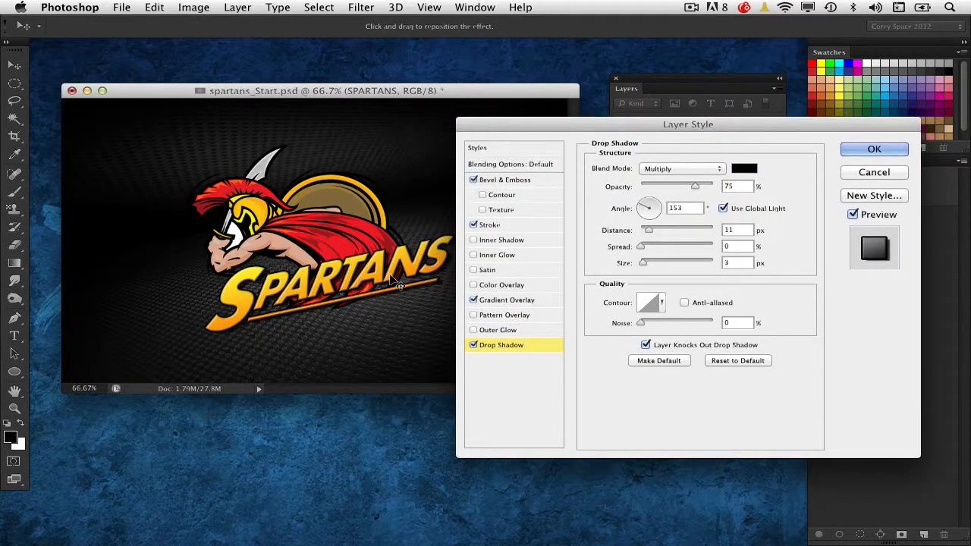
pyautogui.moveTo(691, 194); pyautogui.dragTo(689, 192)
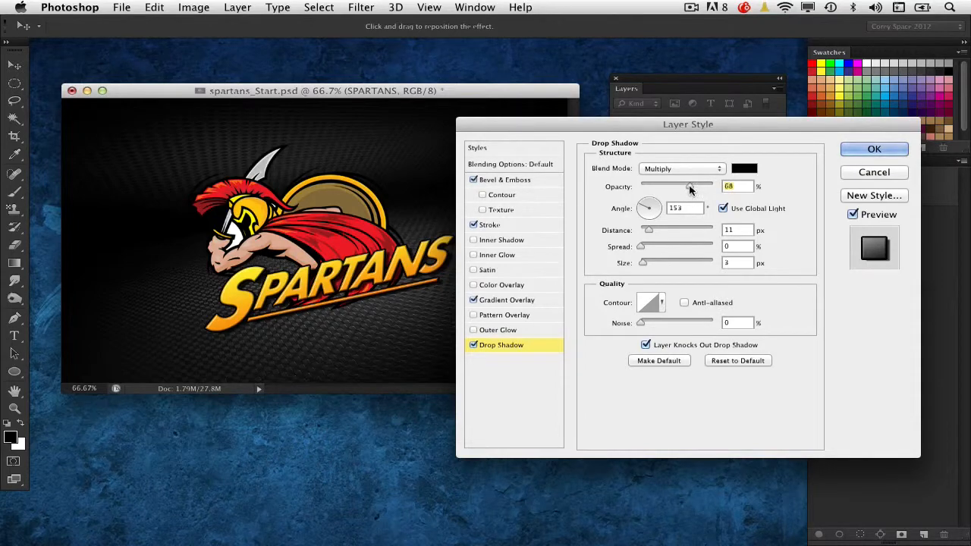
pyautogui.click(855, 155)
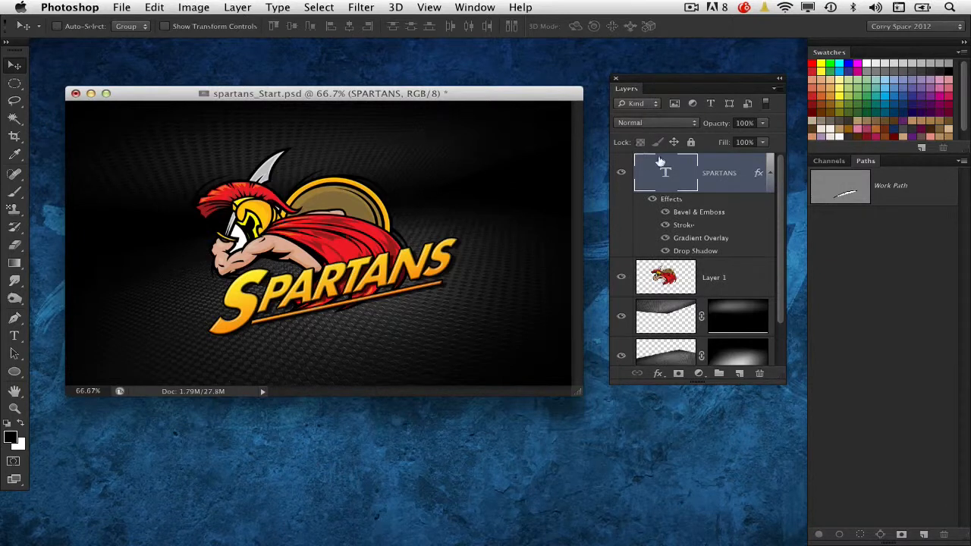
# Step: View the Classical Masters document alongside the Spartans logo, and bring spartans_Start.psd back in front of it
pyautogui.moveTo(500, 95); pyautogui.dragTo(533, 319)
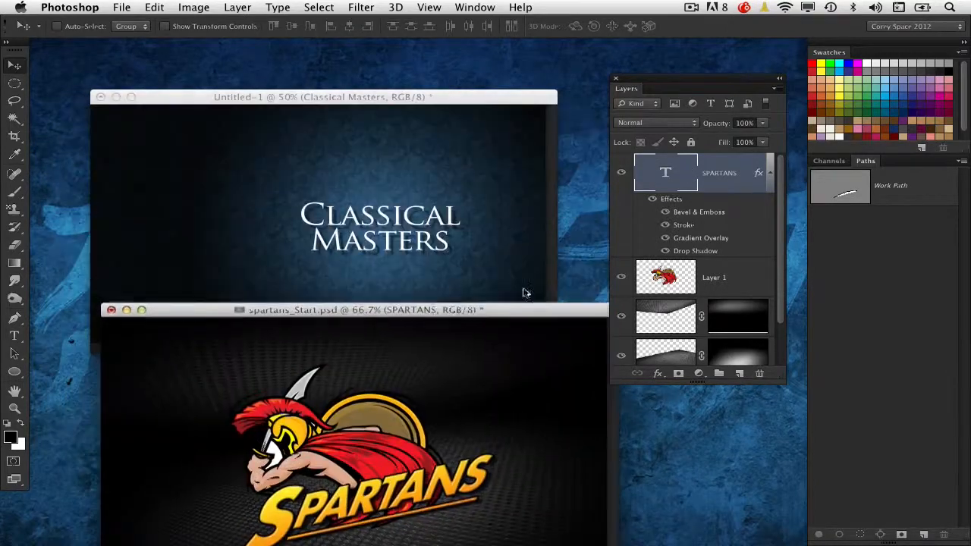
pyautogui.click(536, 183)
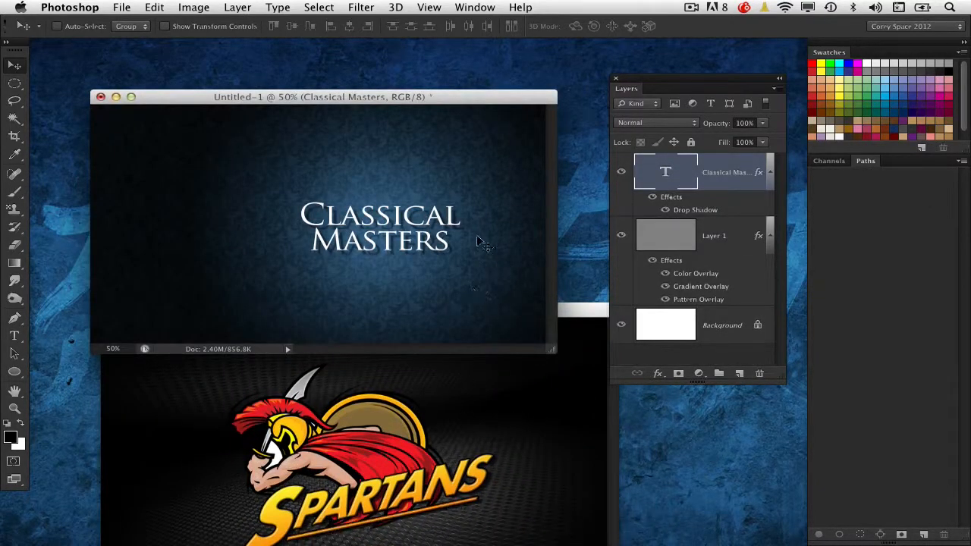
pyautogui.moveTo(573, 311); pyautogui.dragTo(554, 121)
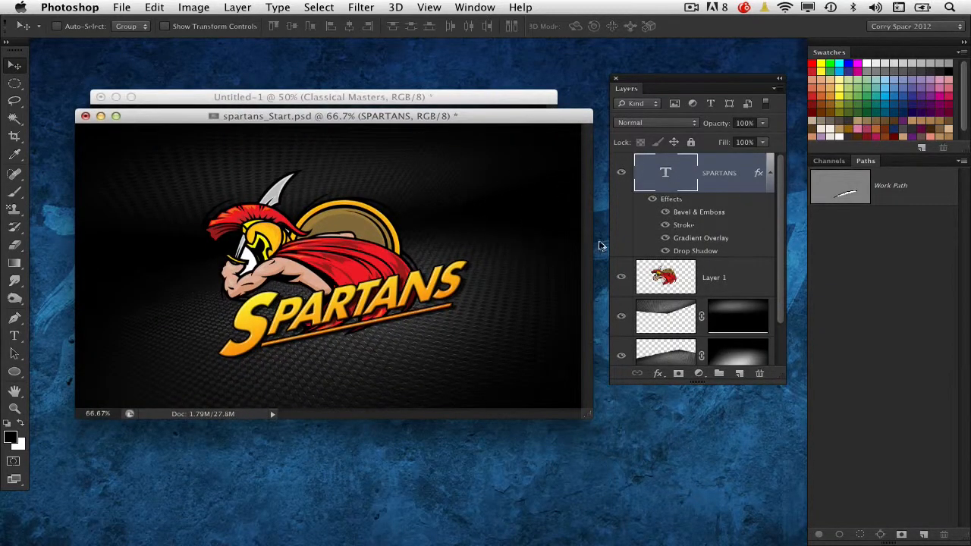
pyautogui.moveTo(468, 121); pyautogui.dragTo(460, 112)
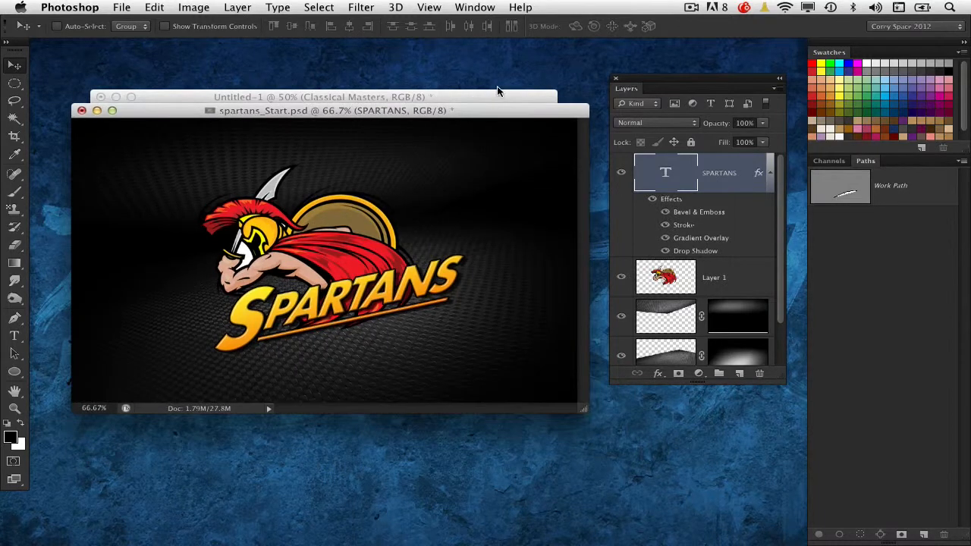